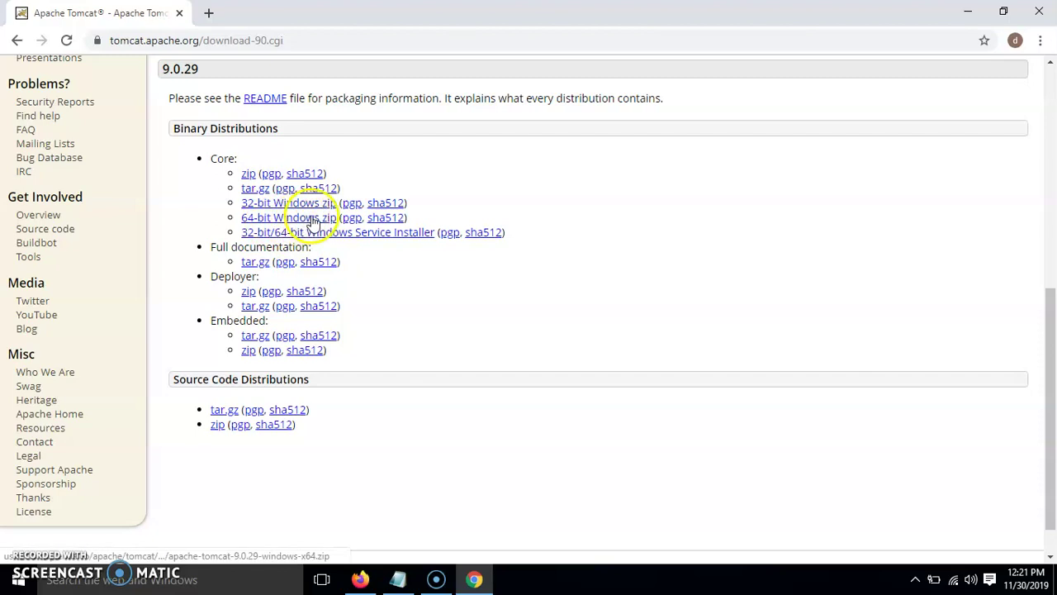
- Download the 64-bit Windows zip of Tomcat 9.0.29 and remove the three older entries from the browser's downloads list
click(315, 219)
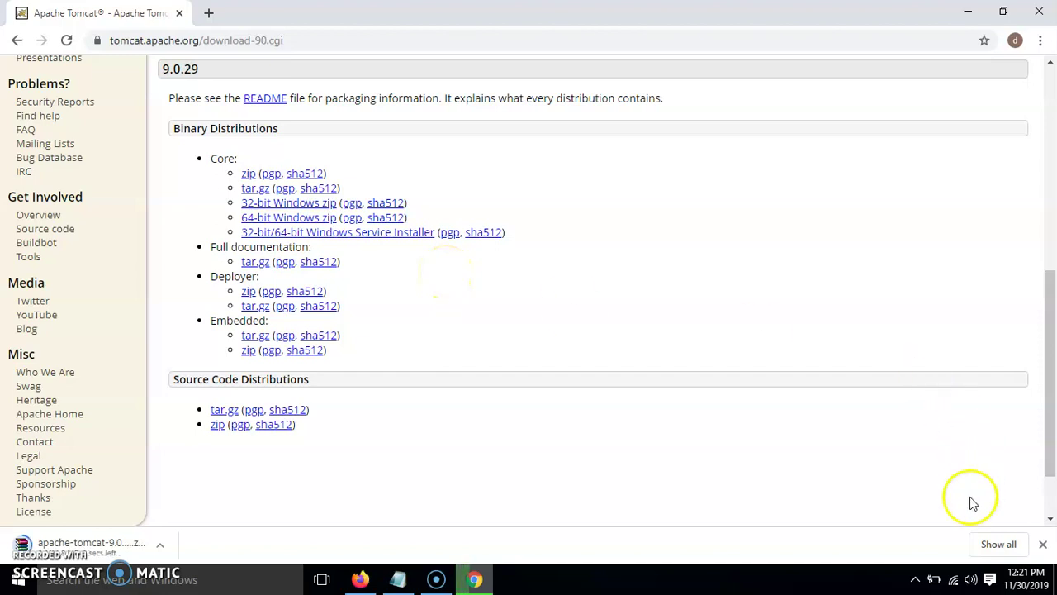
click(995, 543)
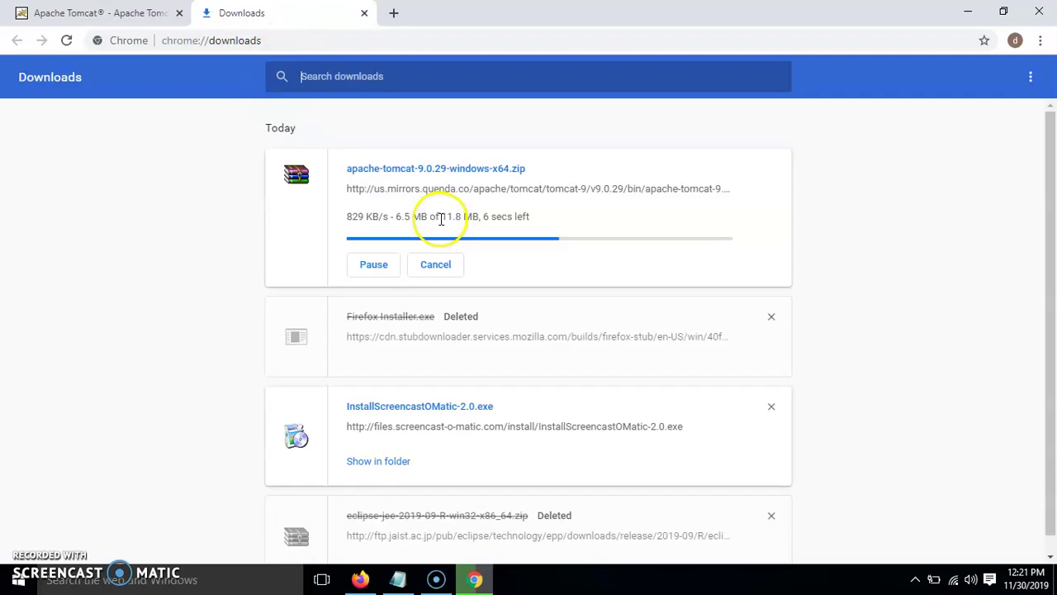
click(774, 322)
click(774, 426)
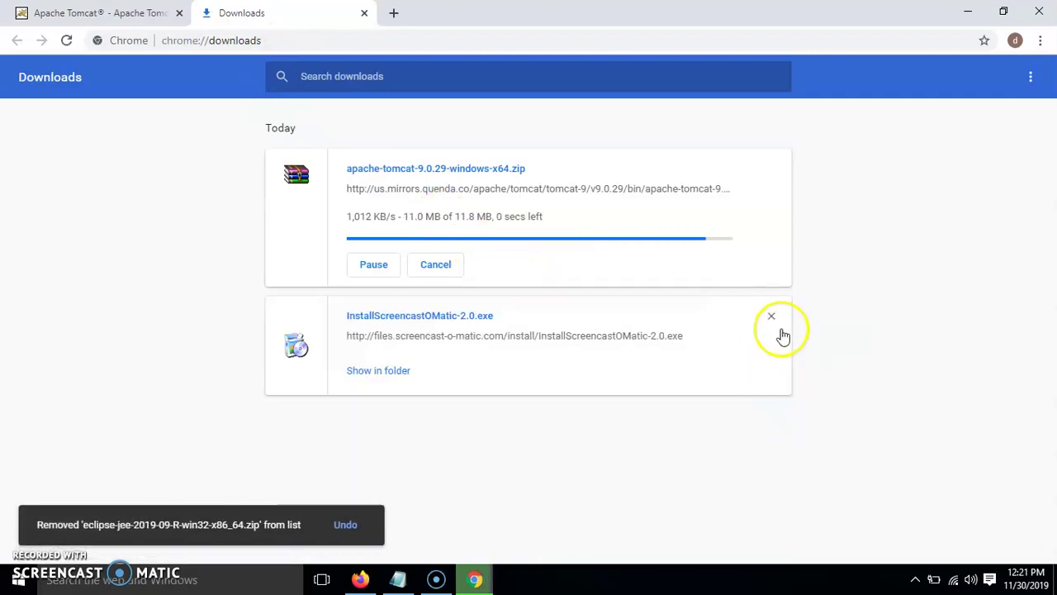
click(773, 318)
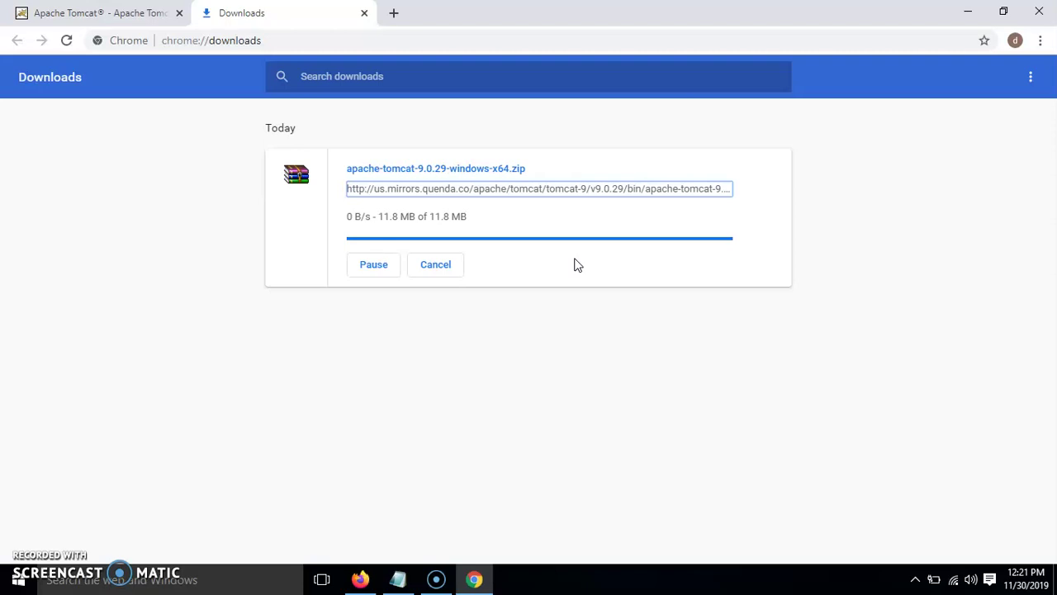
- Extract apache-tomcat-9.0.29-windows-x64.zip directly into the Downloads folder and check the contents of the extracted folder
click(395, 228)
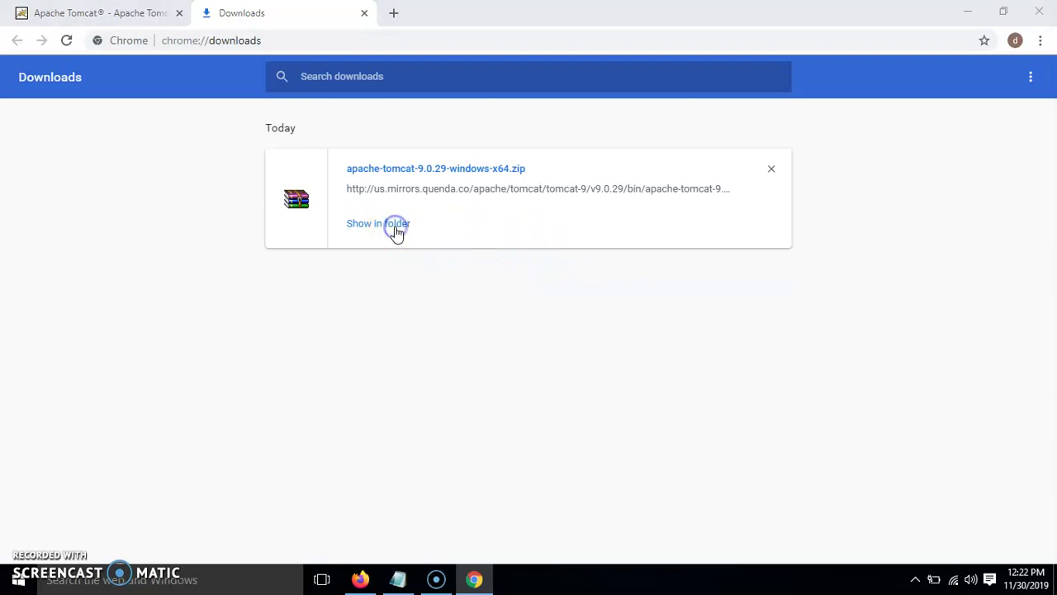
right_click(267, 99)
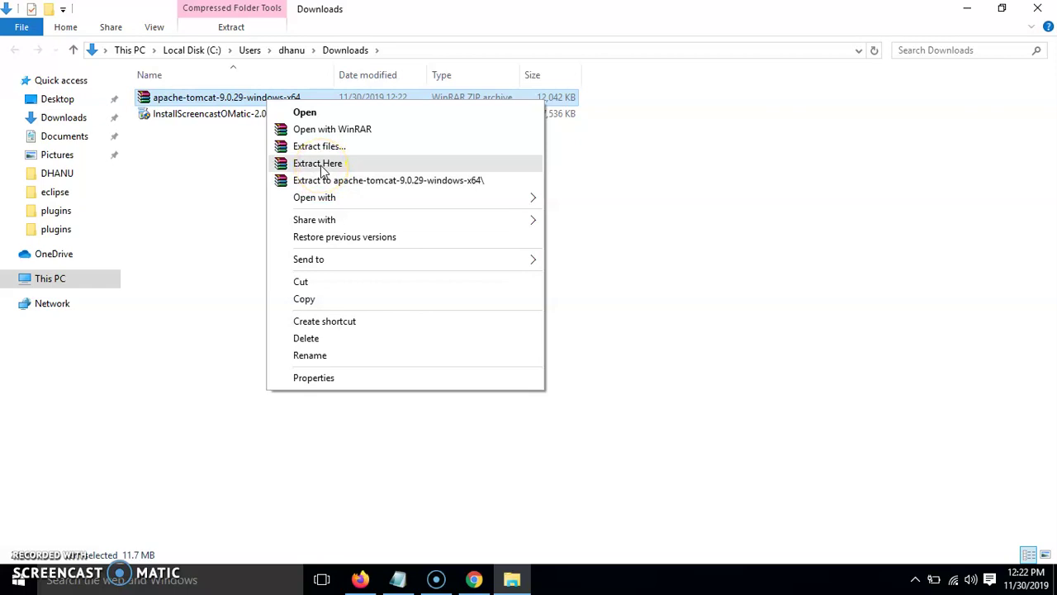
click(321, 164)
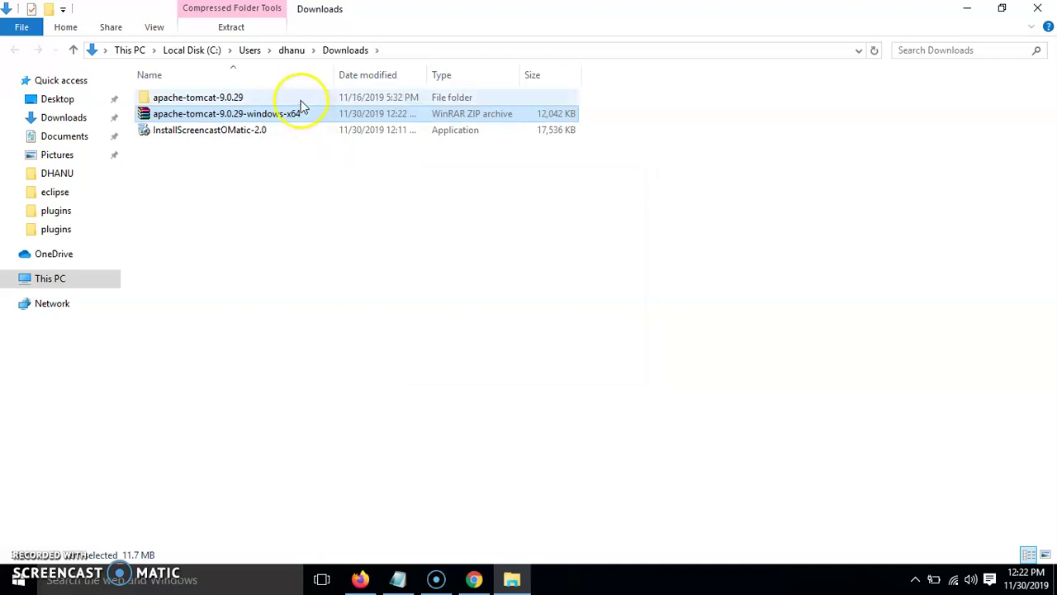
double_click(301, 100)
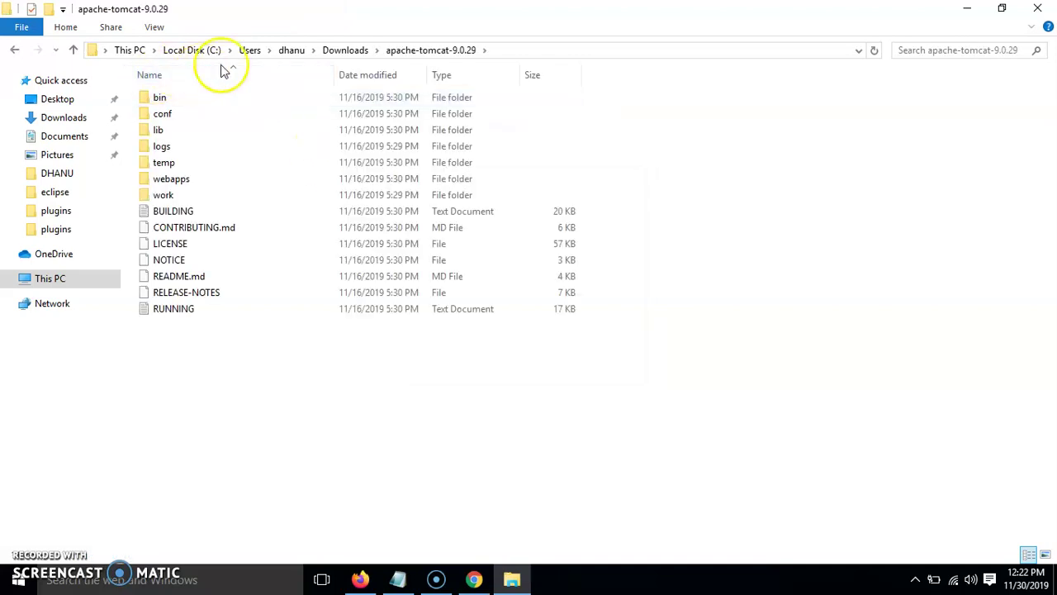
click(355, 51)
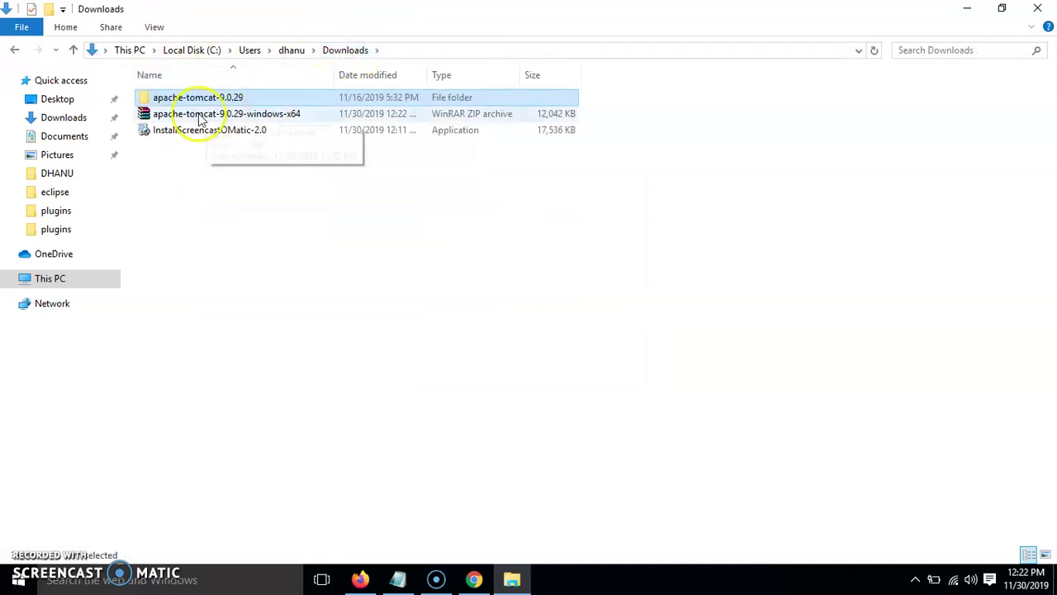
- Copy the extracted apache-tomcat-9.0.29 folder from Downloads to the root of Local Disk (C:) and refresh the listing
click(204, 98)
right_click(204, 98)
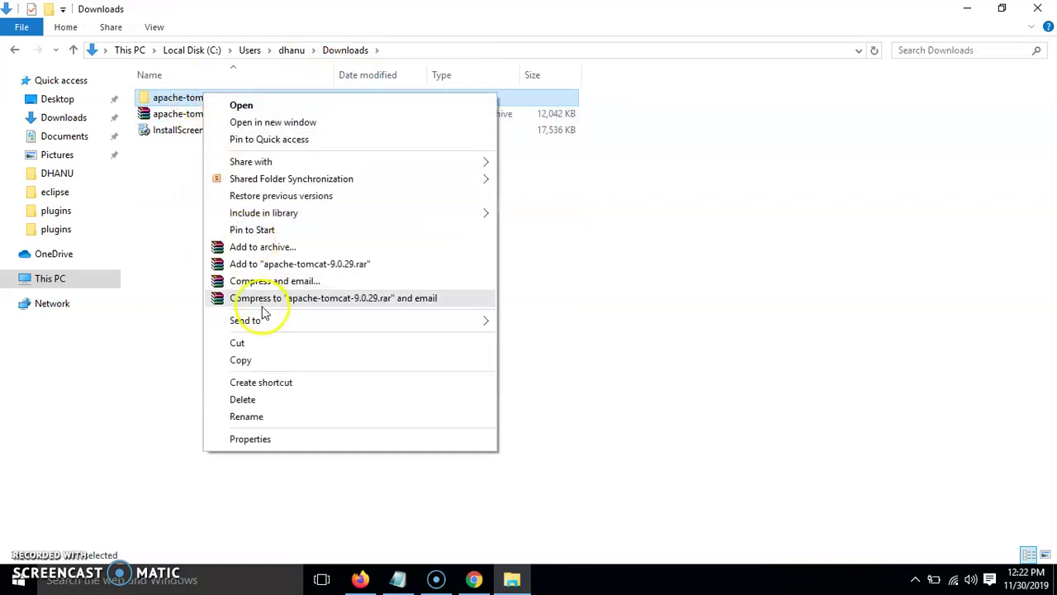
click(257, 359)
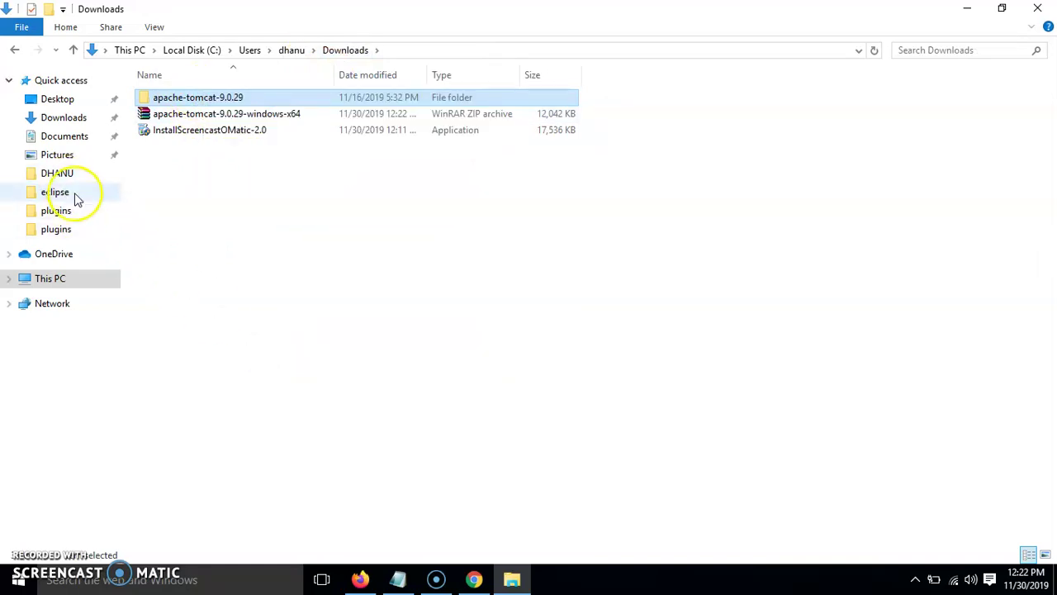
click(66, 281)
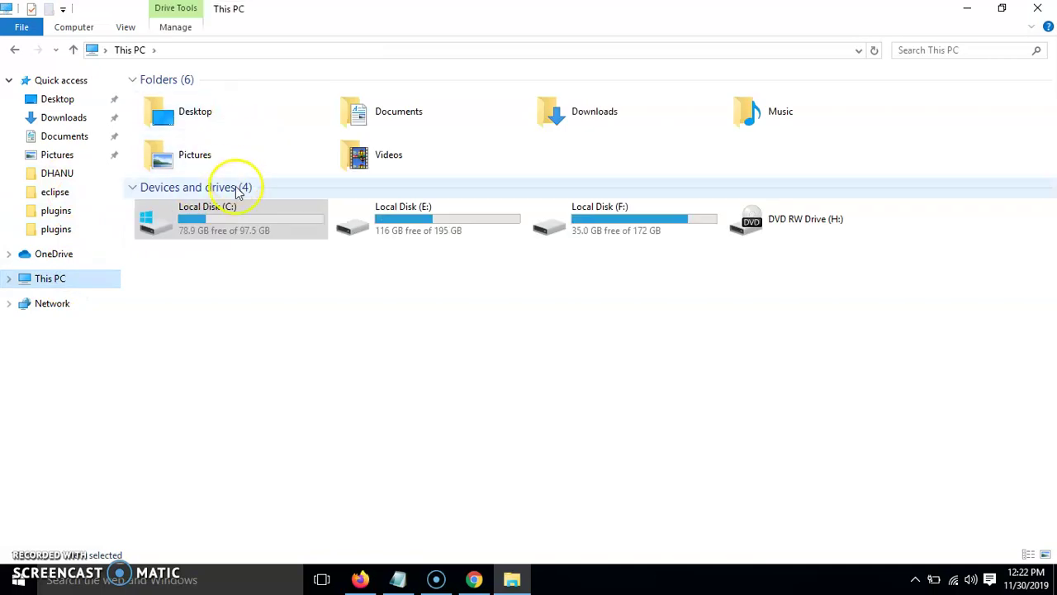
click(242, 214)
double_click(242, 214)
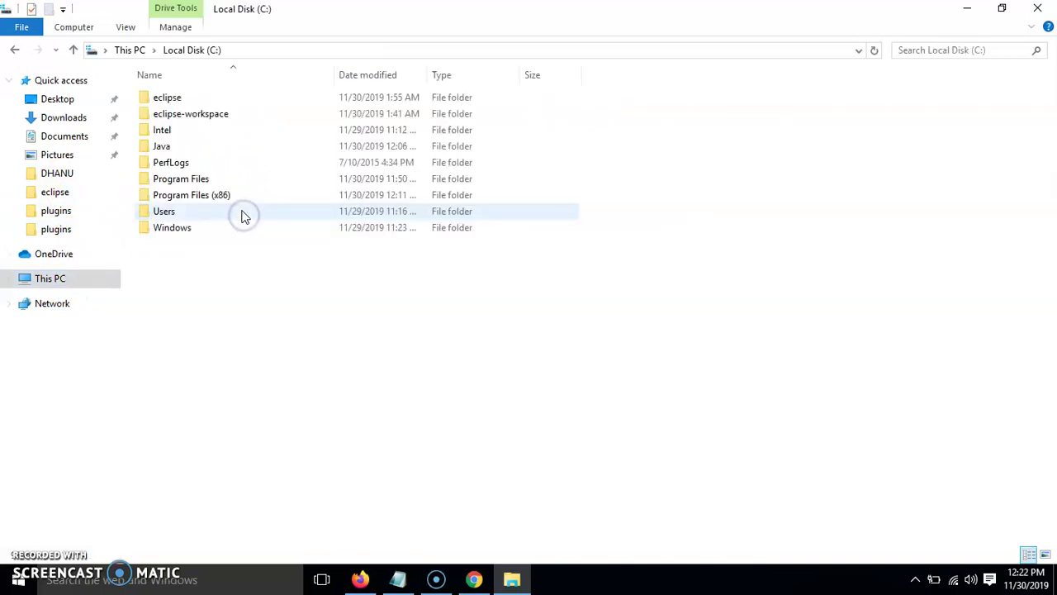
right_click(259, 316)
click(302, 399)
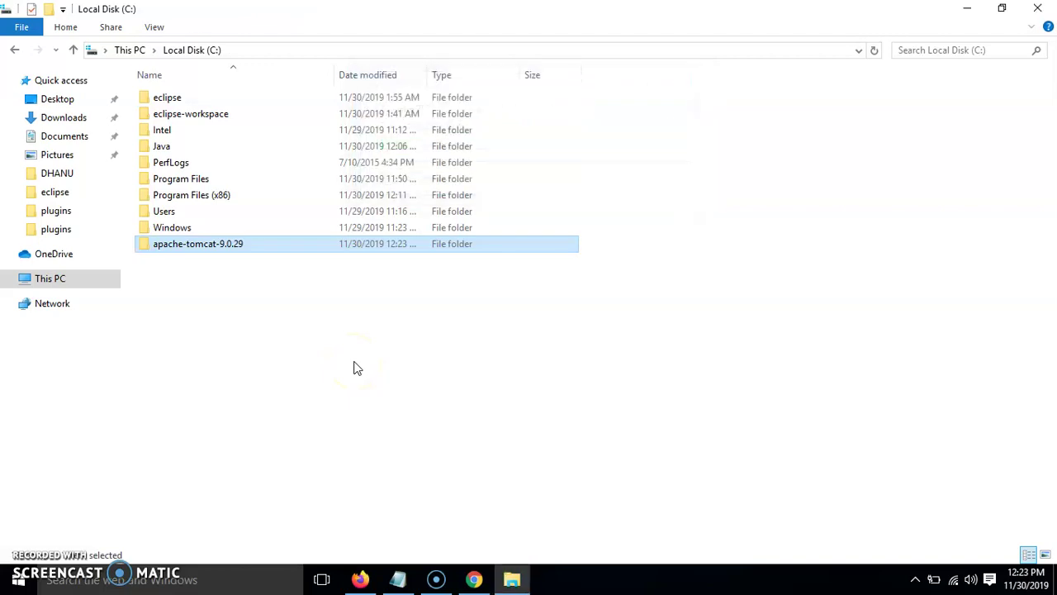
right_click(355, 363)
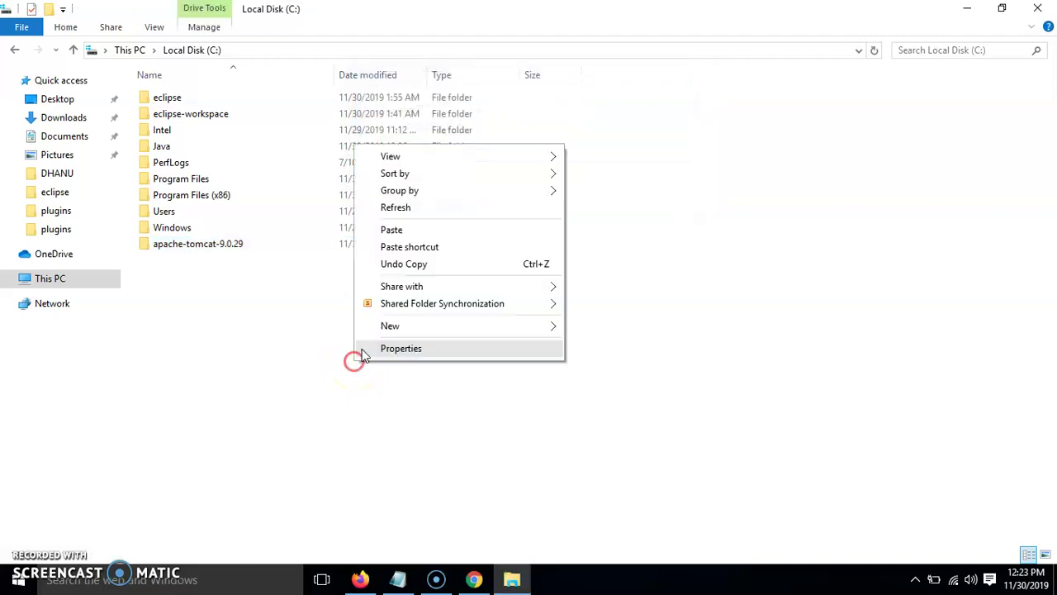
click(407, 208)
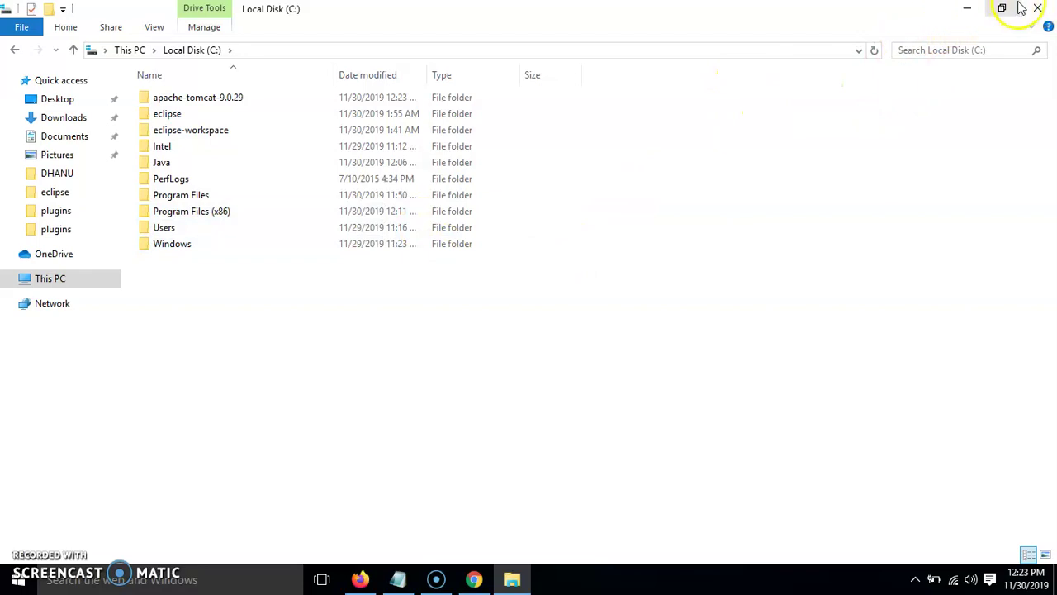
- Return to the tomcat notes in Notepad and add seven line breaks after the heading "2)How to setup tomcat with Eclipse"
click(967, 8)
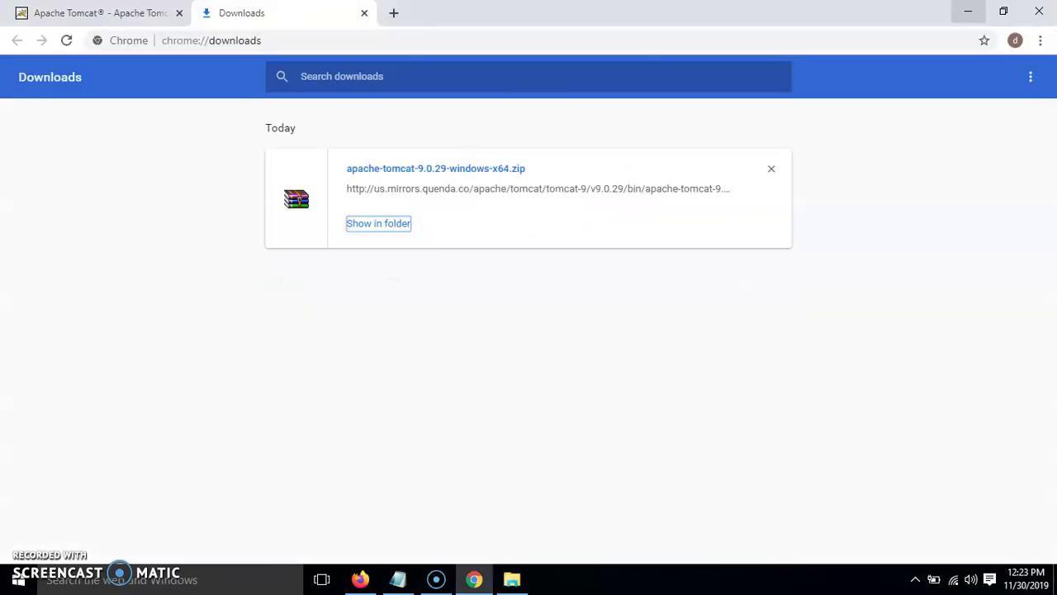
click(968, 7)
click(967, 12)
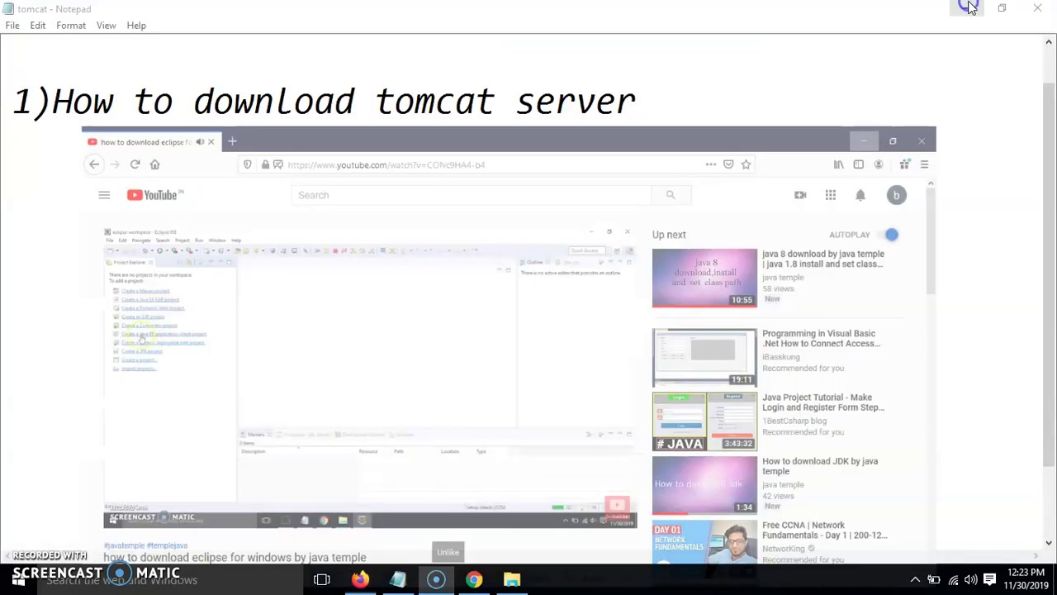
scroll(698, 224, down, 5)
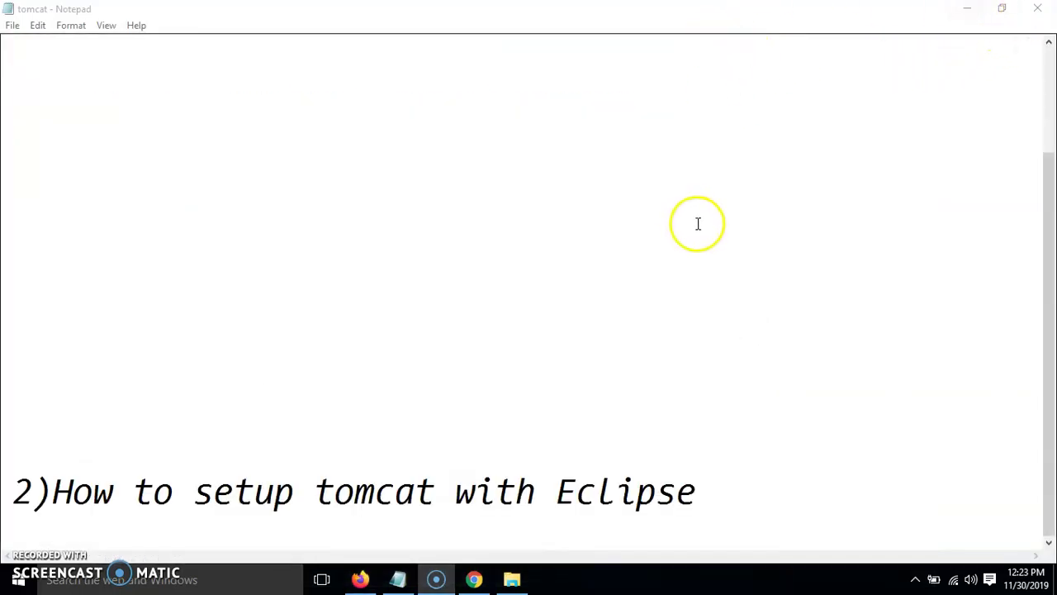
click(809, 472)
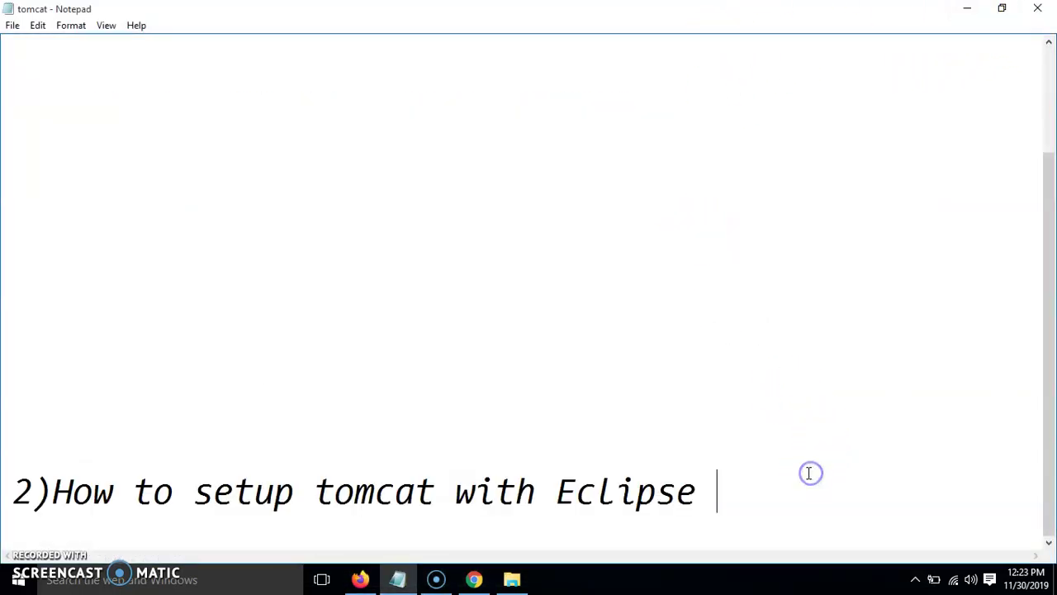
key(Return)
key(Return)
key(Return)
key(Return)
key(Return)
key(Return)
key(Return)
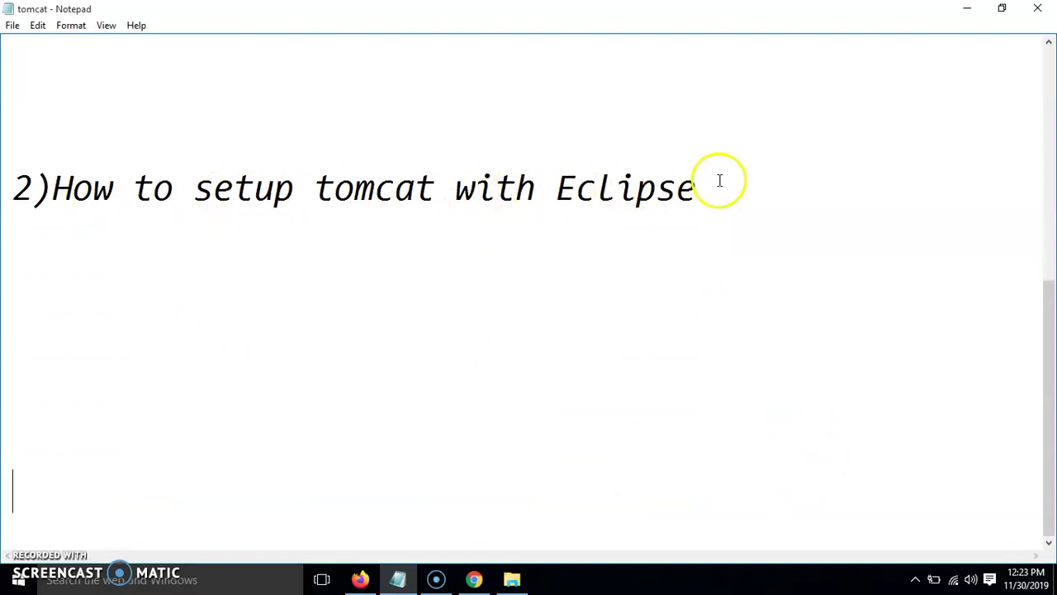
- Start Eclipse from its desktop shortcut
click(965, 8)
double_click(23, 268)
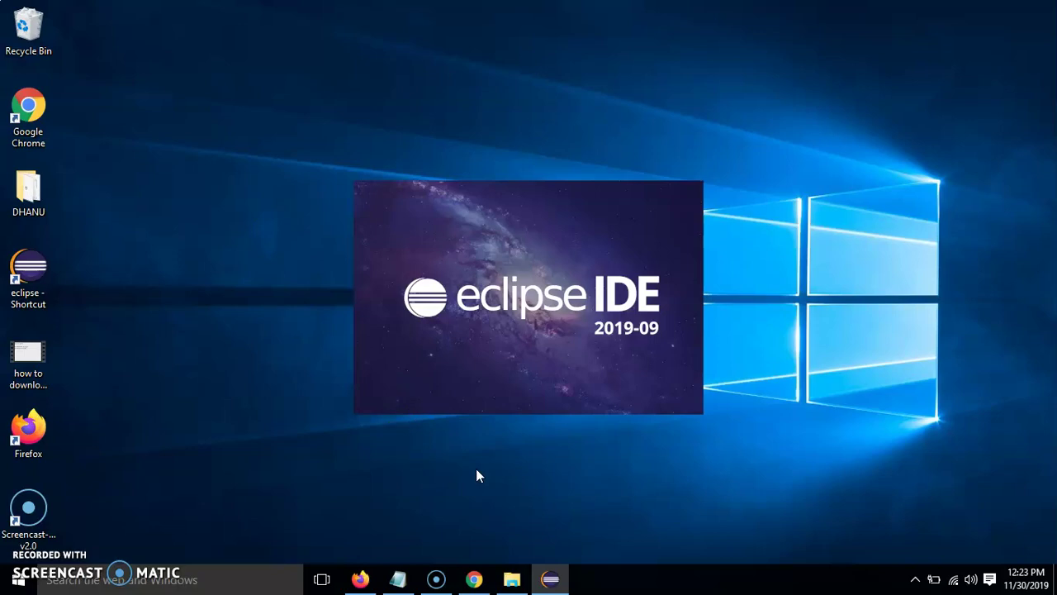
- In the Notepad notes, add "It will take some time" four lines further down, followed by five line breaks
click(399, 578)
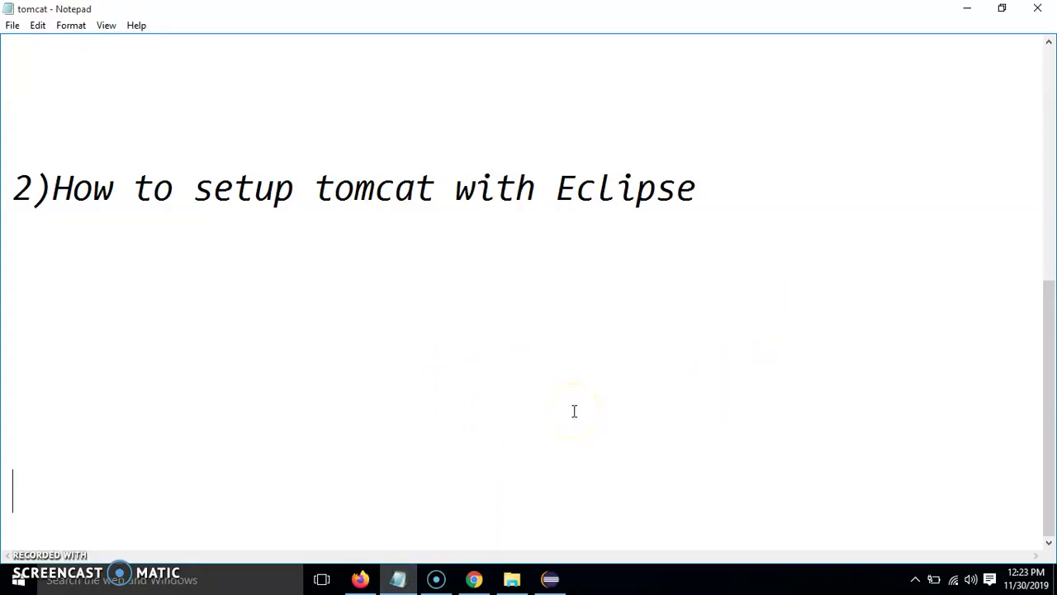
key(Return)
key(Return)
key(Return)
key(Return)
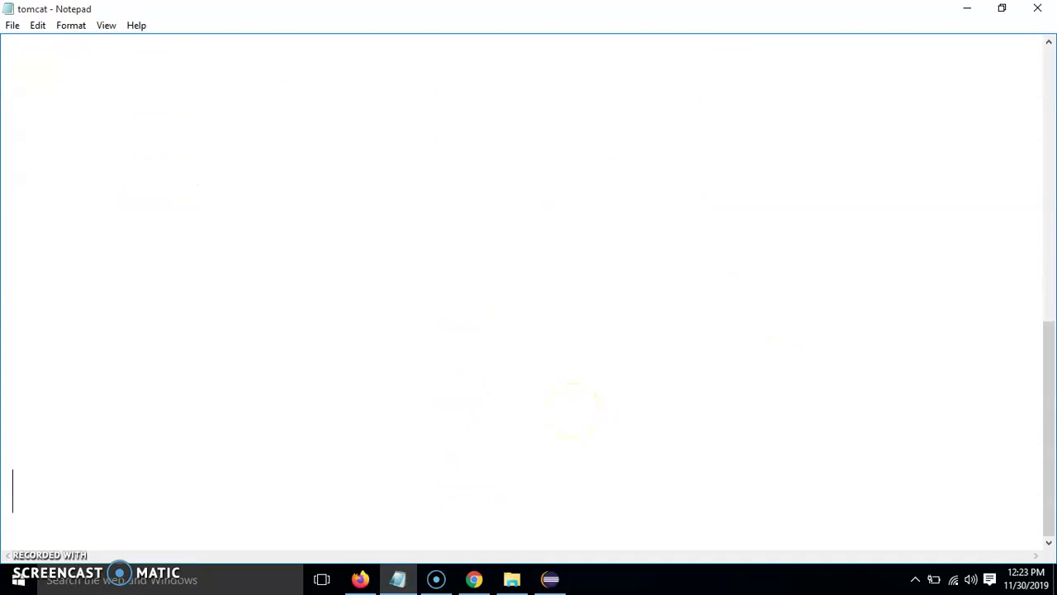
text(It w)
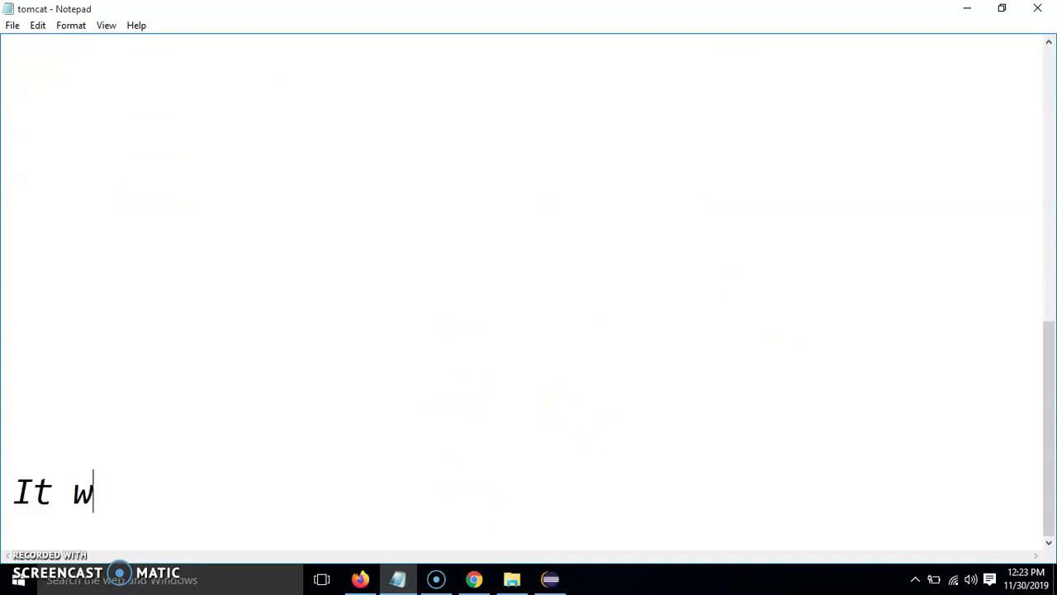
text(ill take some )
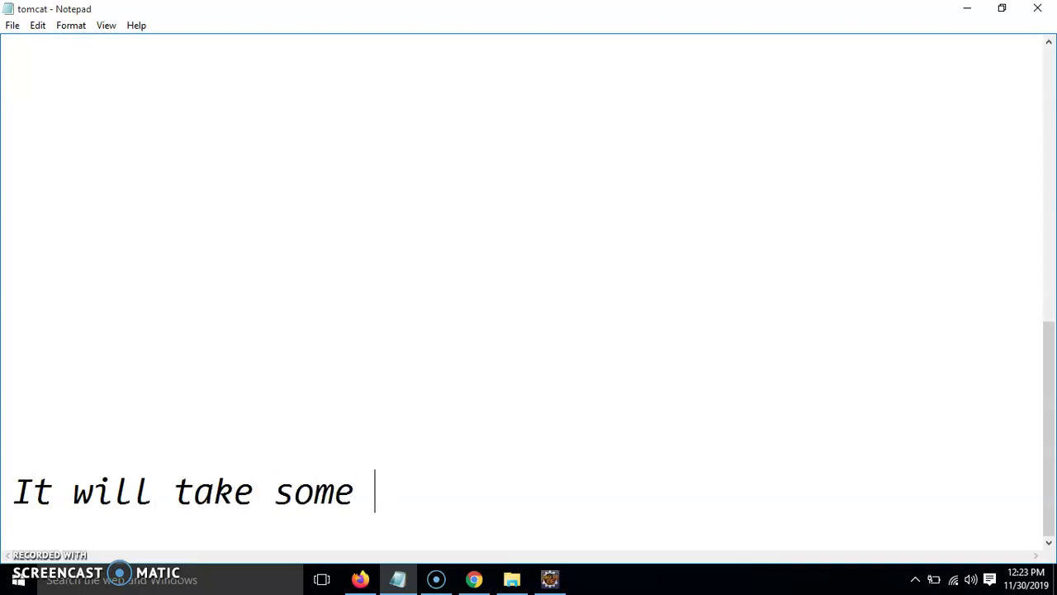
text(time)
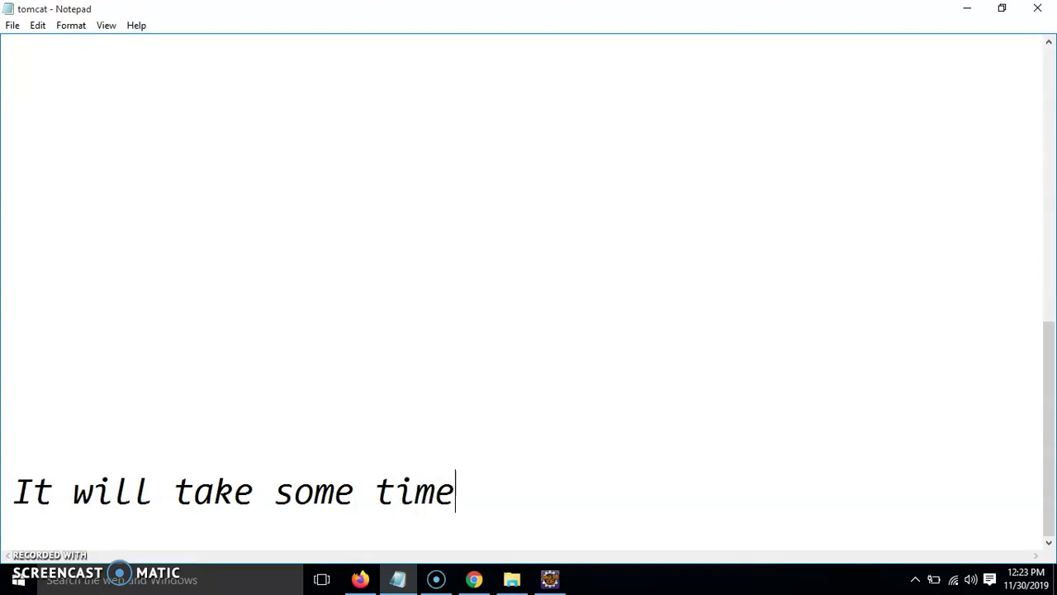
key(Return)
key(Return)
key(Return)
key(Return)
key(Return)
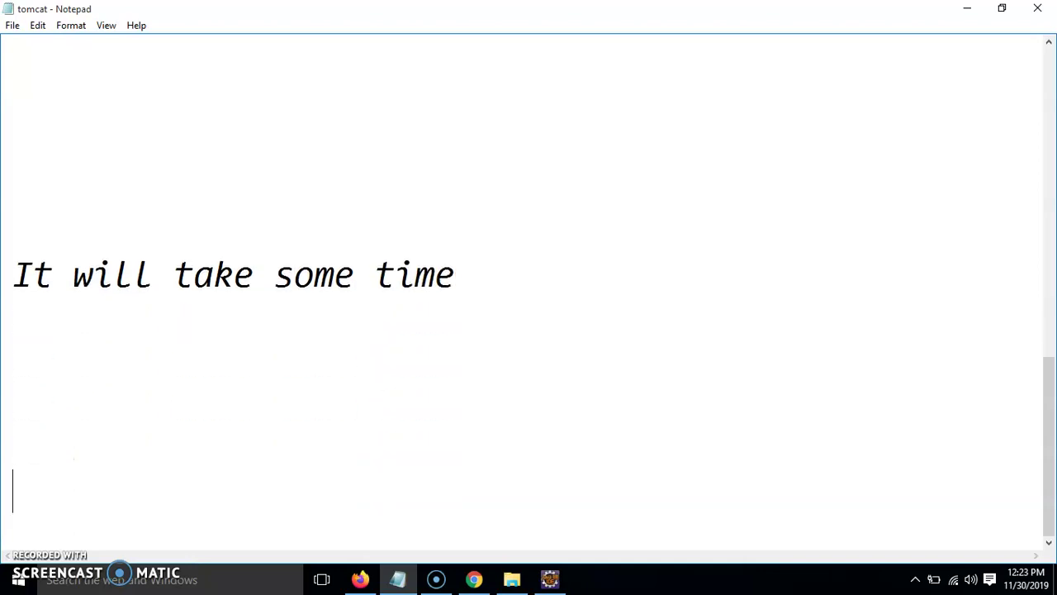
- Launch Eclipse with C:\eclipse-workspace as the default workspace without asking again, and switch back to the Notepad notes
click(474, 578)
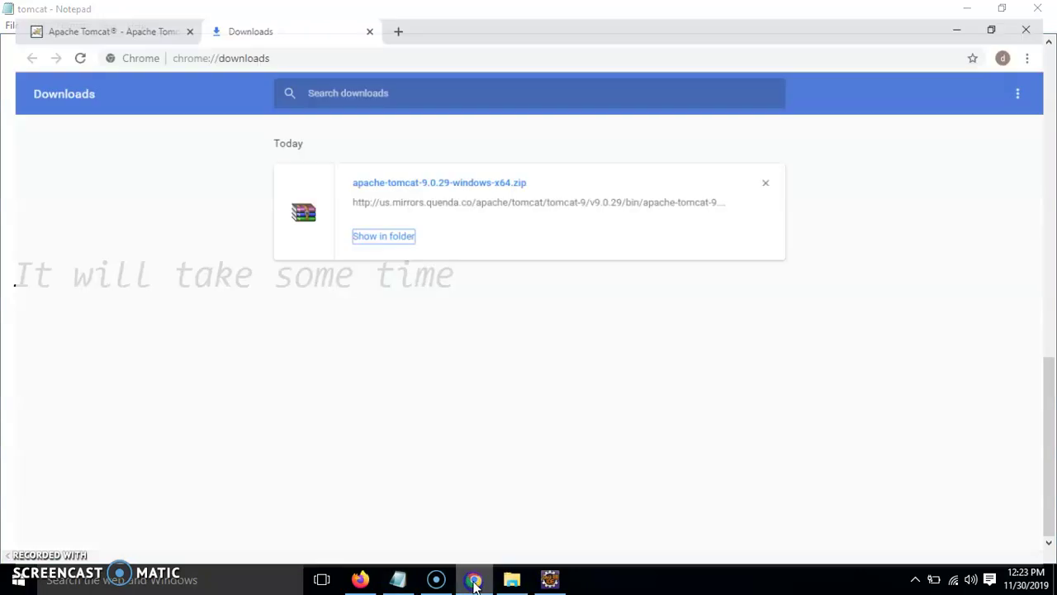
click(552, 578)
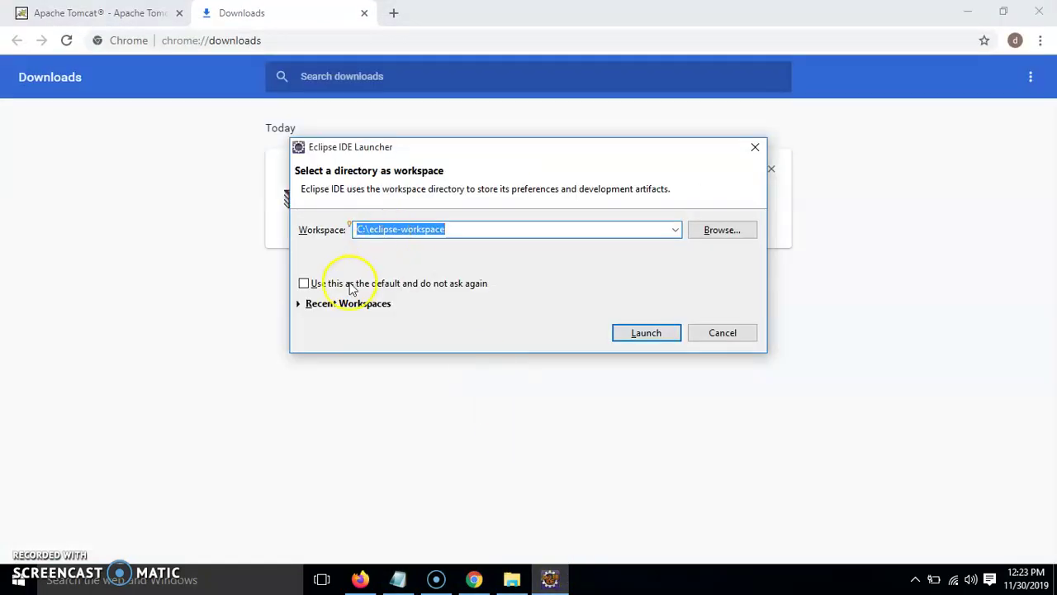
click(967, 13)
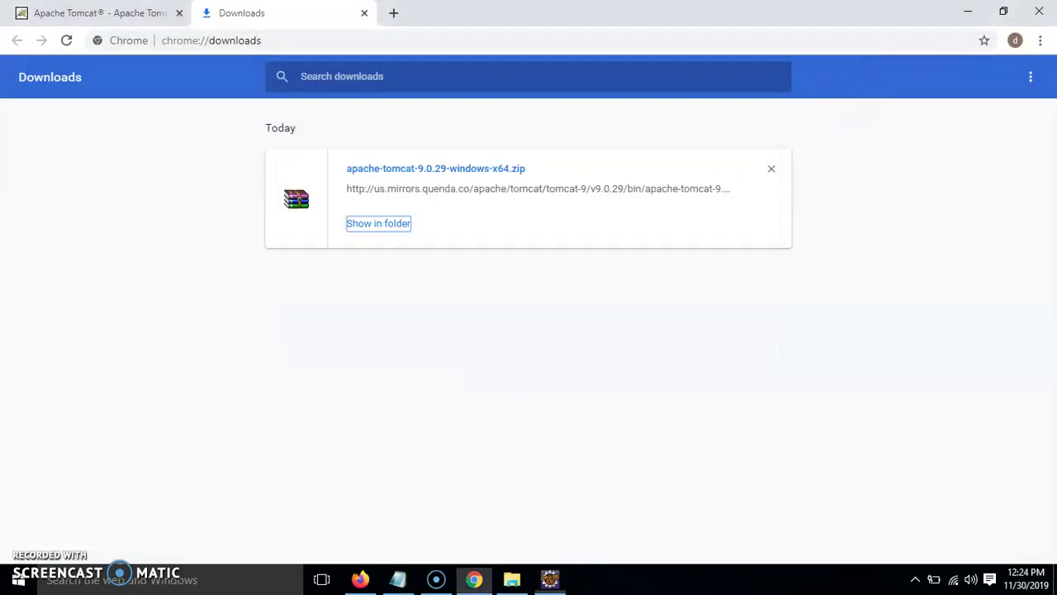
click(967, 8)
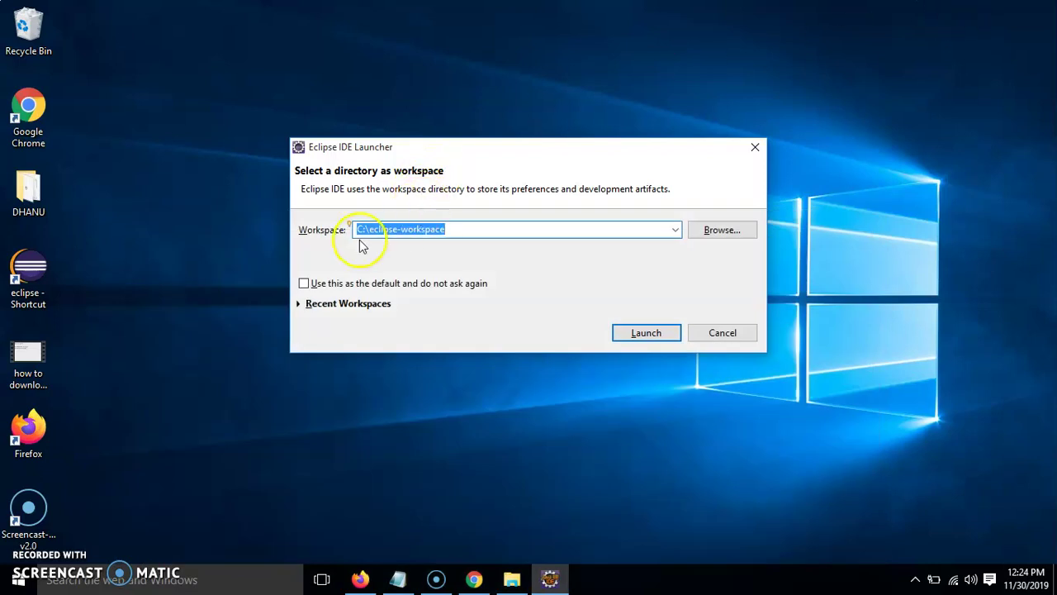
click(303, 284)
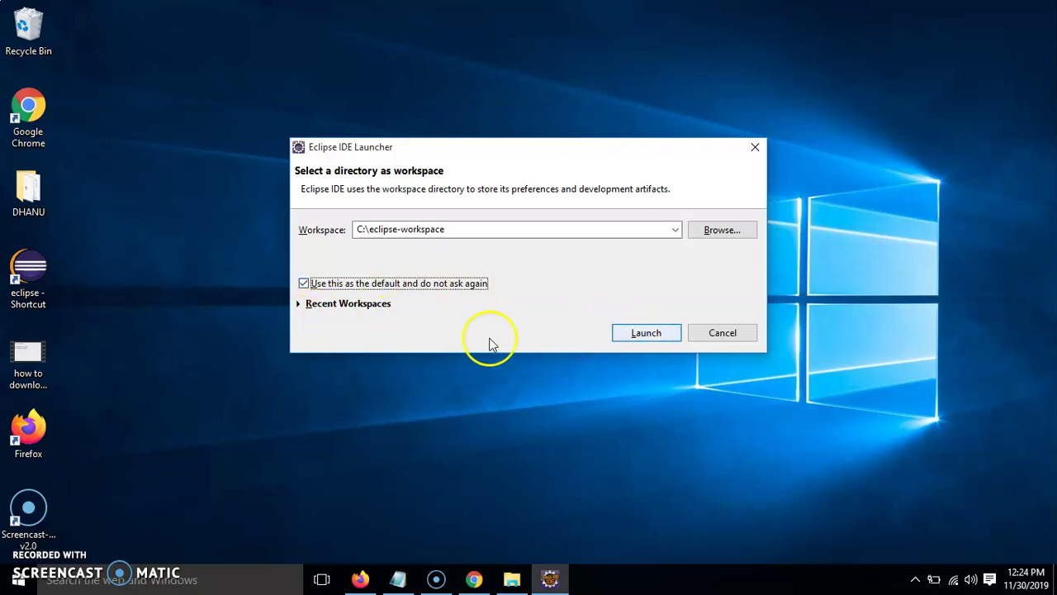
click(643, 332)
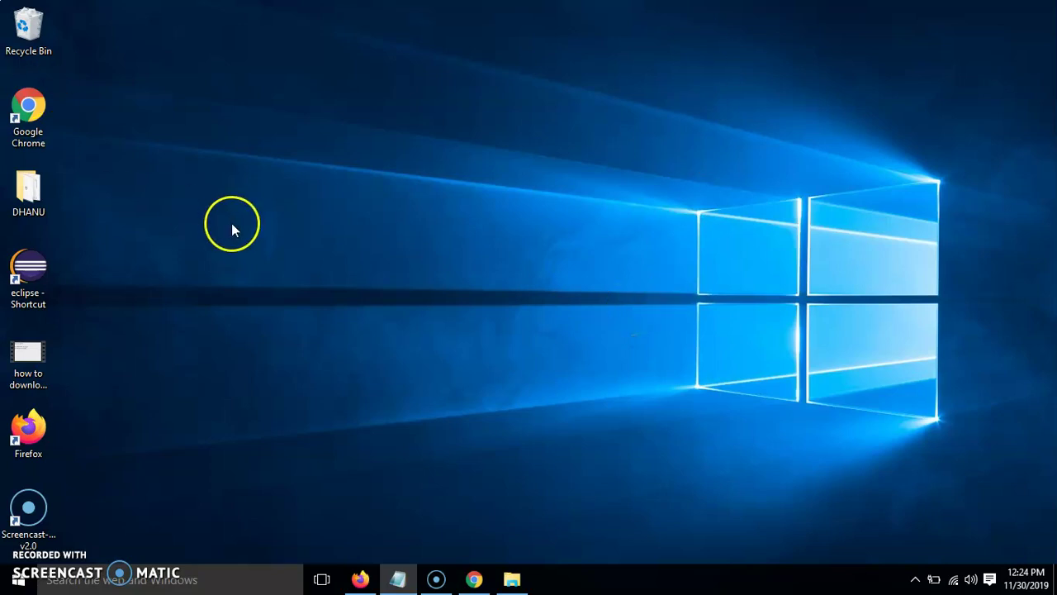
click(397, 578)
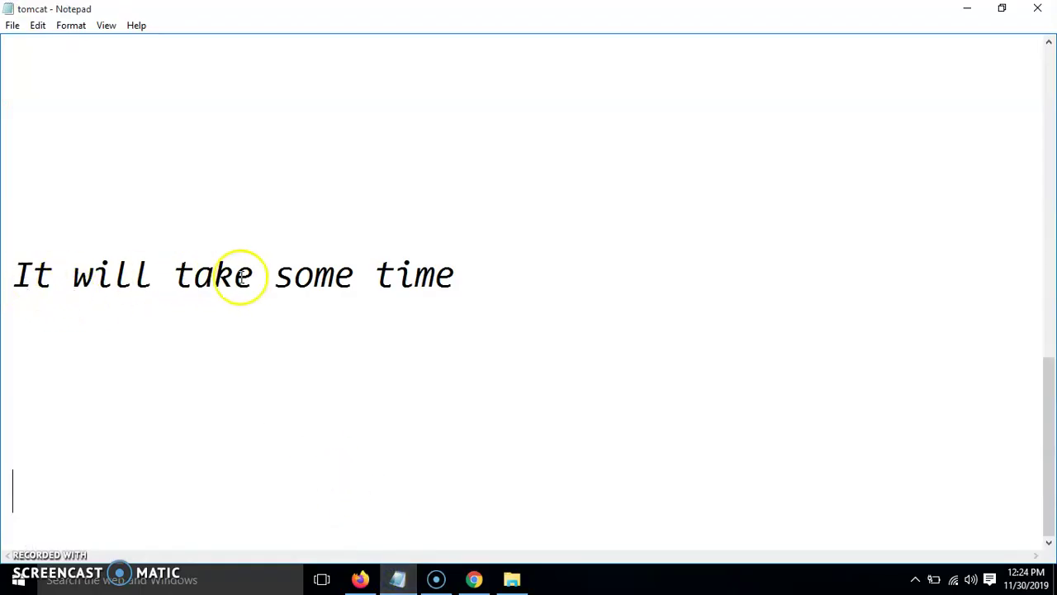
- Minimize the Notepad notes and, once Eclipse has loaded, go from its Welcome page to the workbench
click(473, 578)
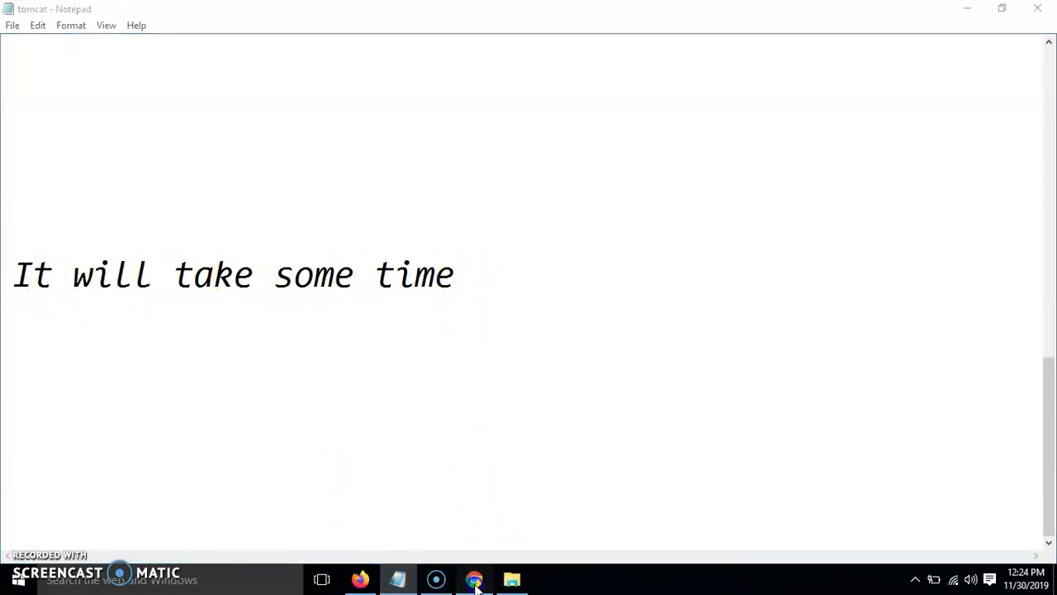
click(475, 578)
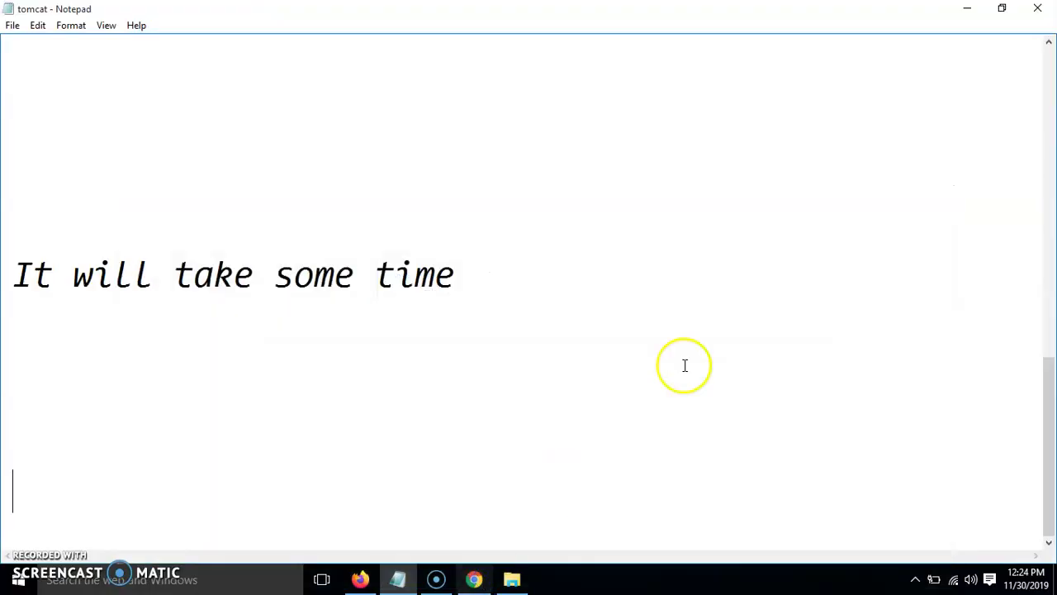
click(967, 10)
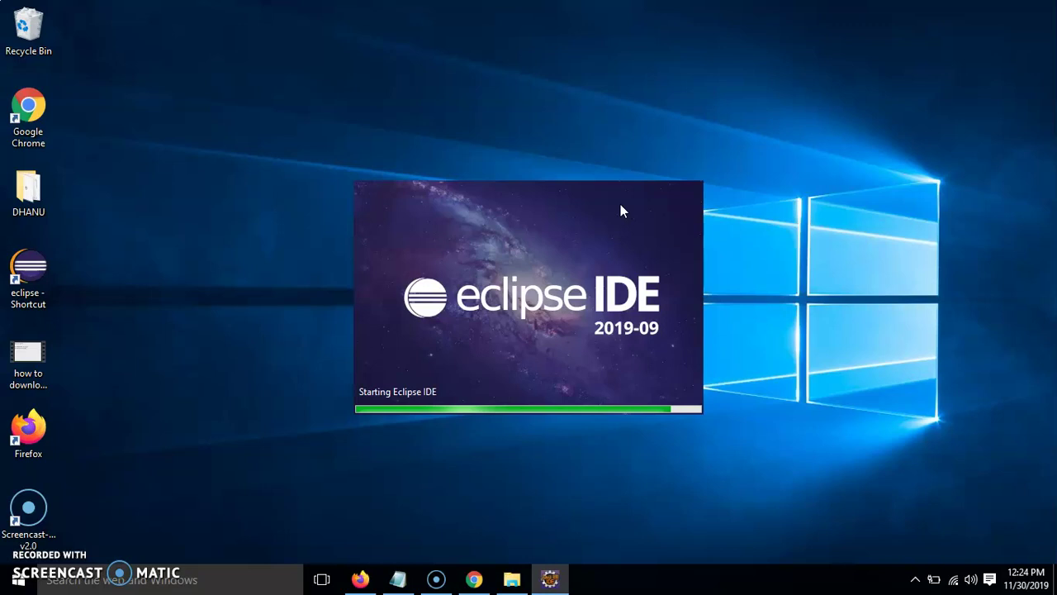
click(631, 347)
click(474, 580)
click(476, 580)
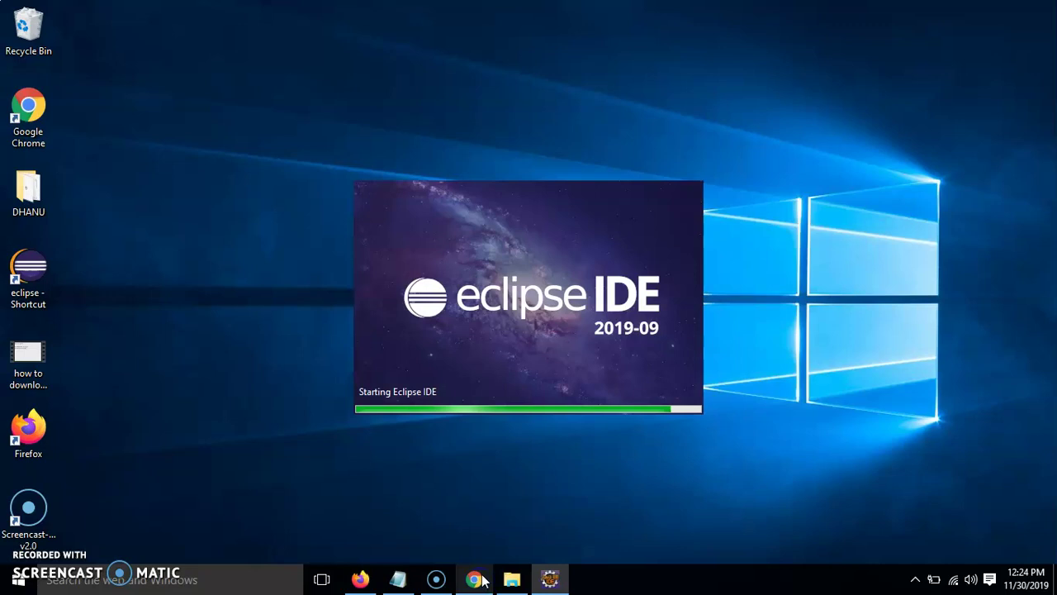
mouse_move(537, 585)
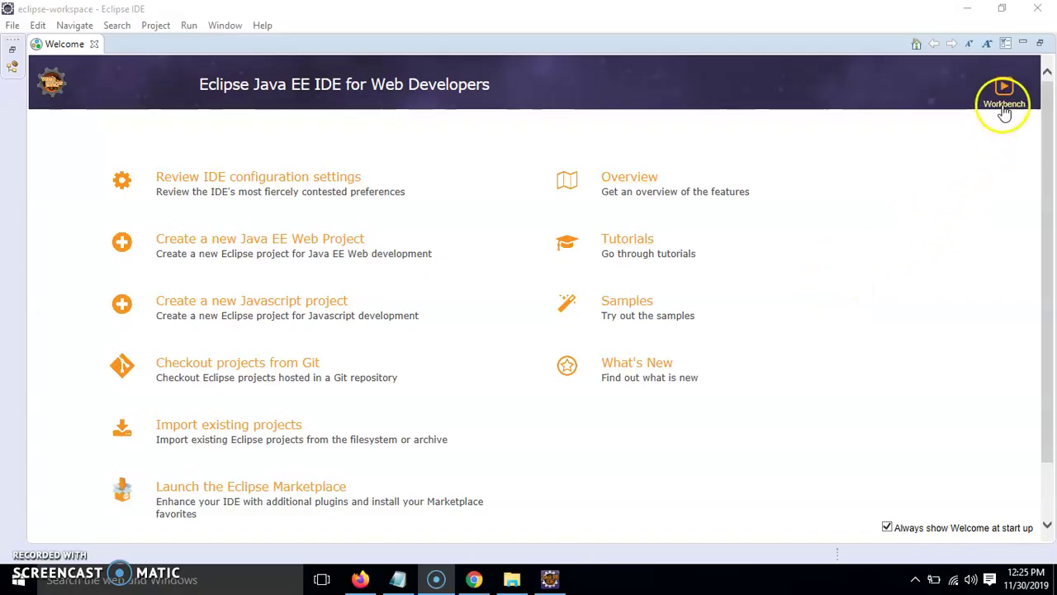
click(1002, 104)
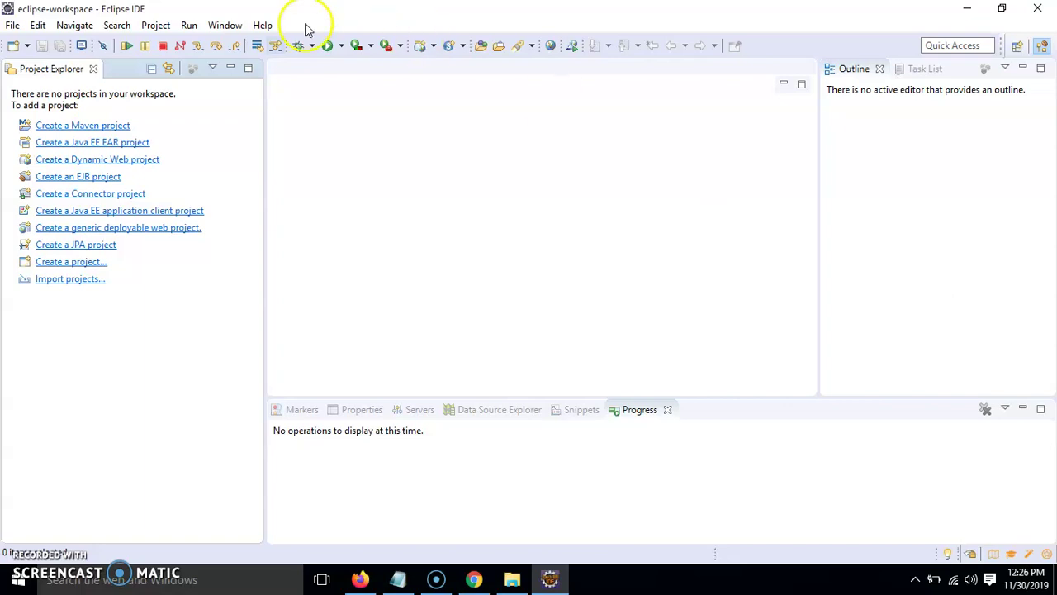
- Show the Servers view in the workbench and start creating a new server
click(418, 413)
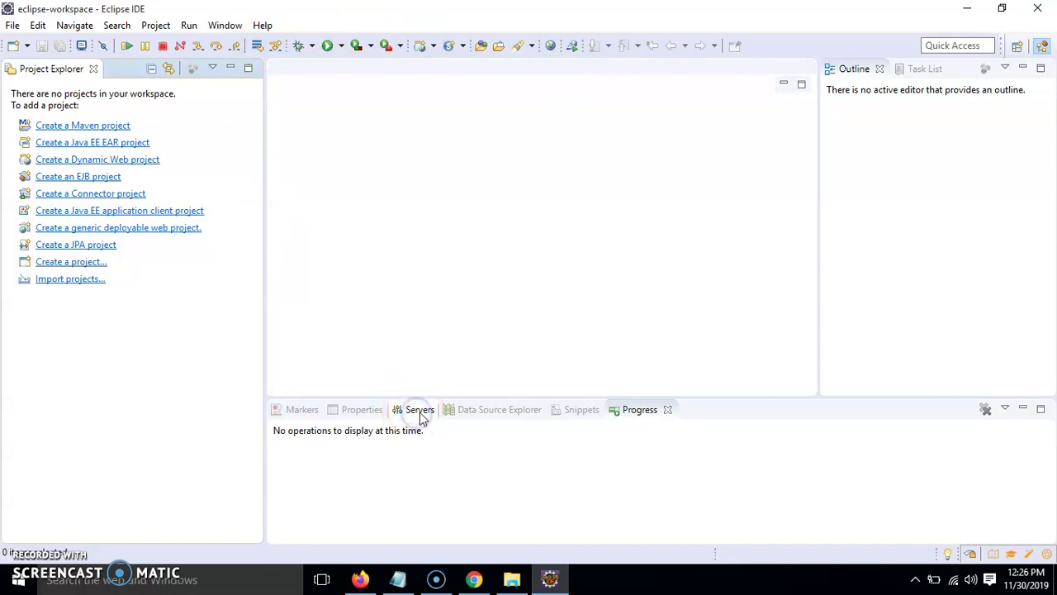
click(418, 413)
click(413, 413)
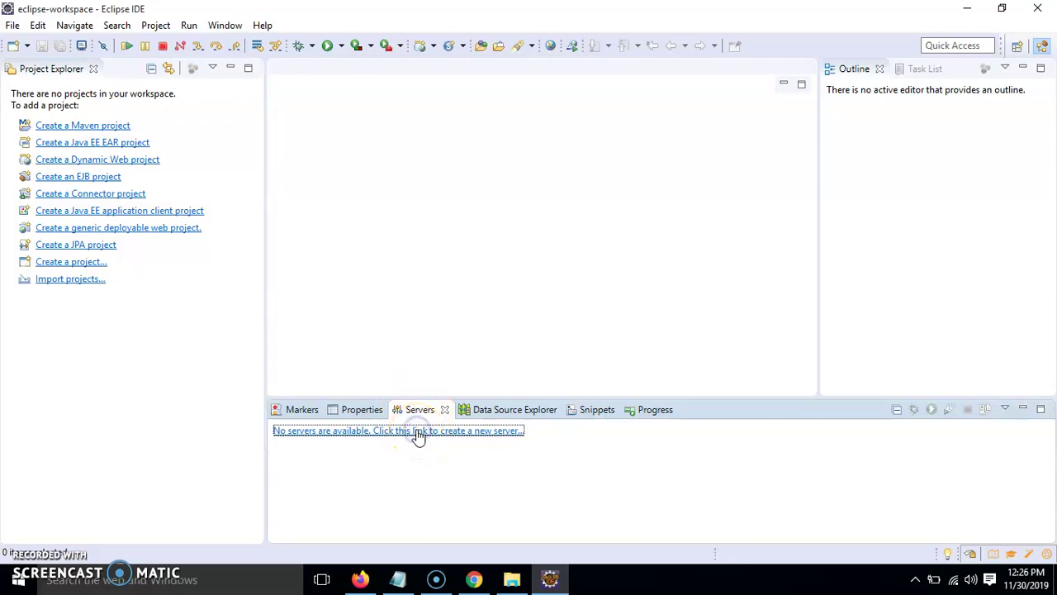
click(423, 423)
- Choose Tomcat v9.0 Server from the Apache group as the new server's type and continue to its installation settings
click(365, 228)
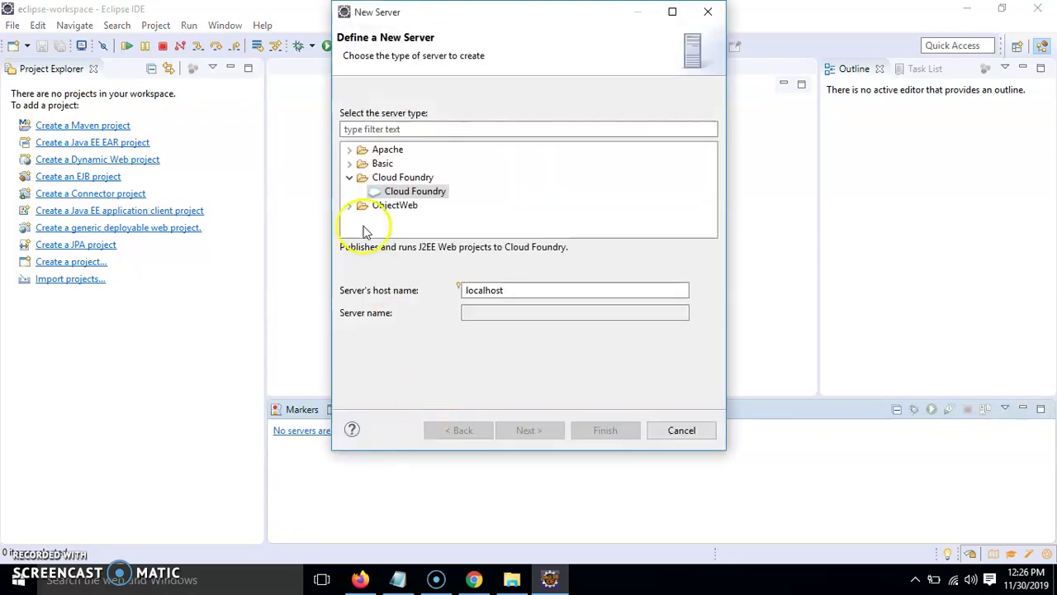
click(350, 177)
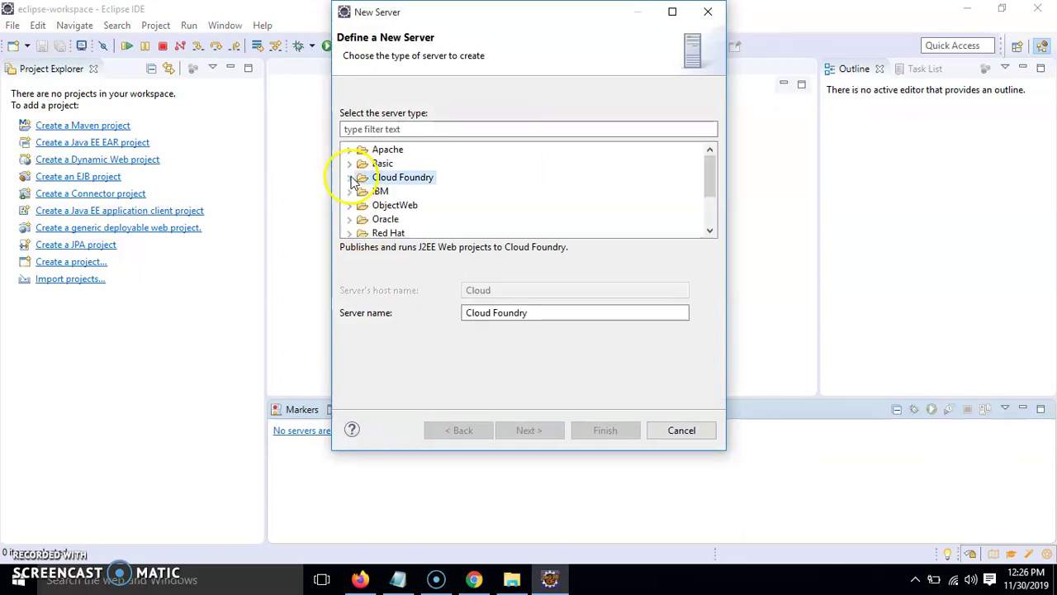
click(350, 149)
scroll(504, 211, down, 1)
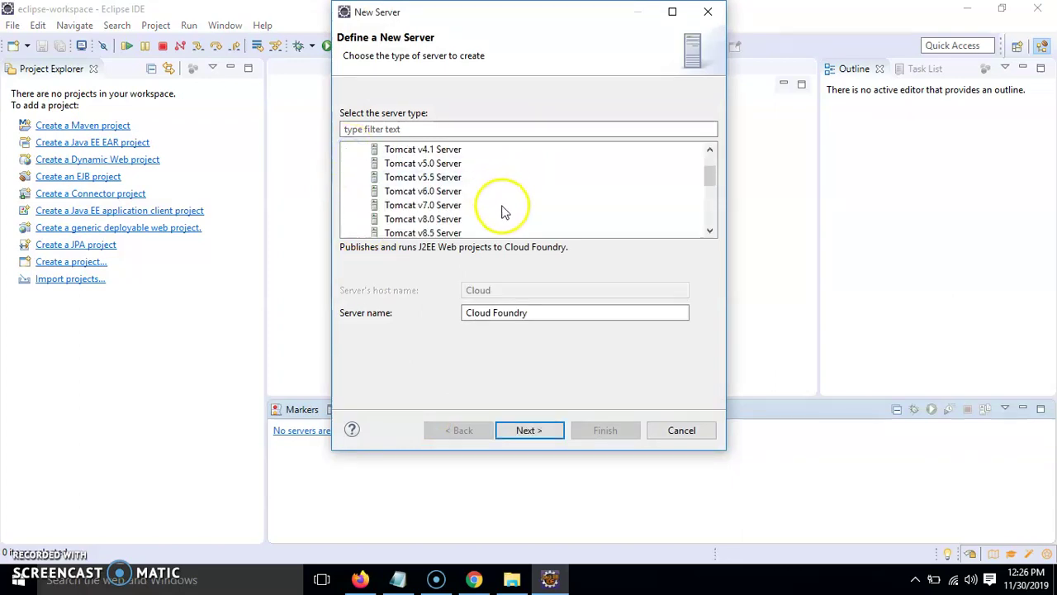
scroll(501, 215, down, 1)
click(446, 206)
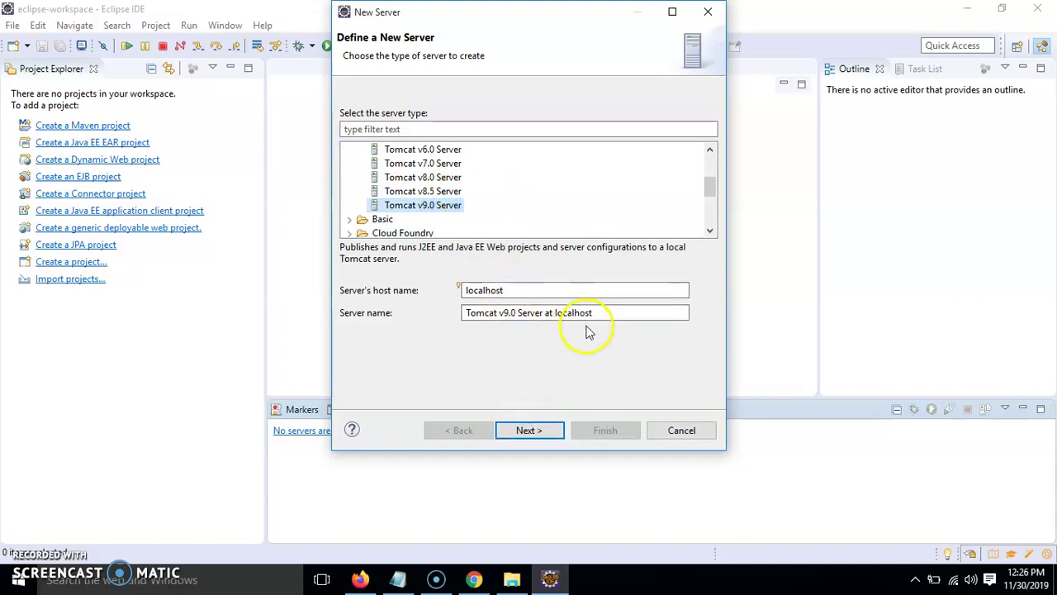
click(541, 431)
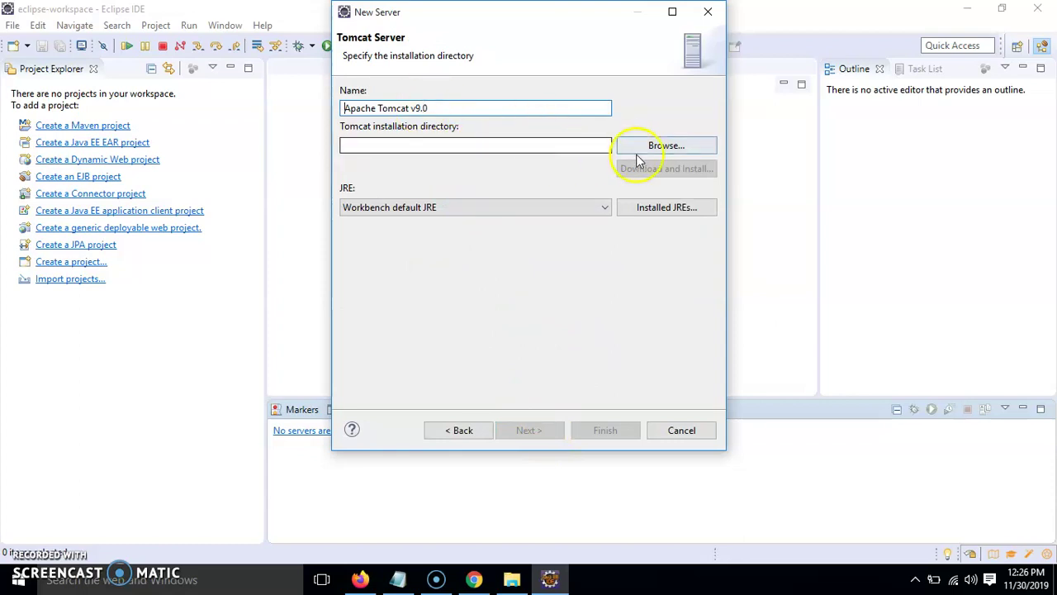
- Set the Tomcat installation directory to the apache-tomcat-9.0.29 folder on the C: drive
click(660, 152)
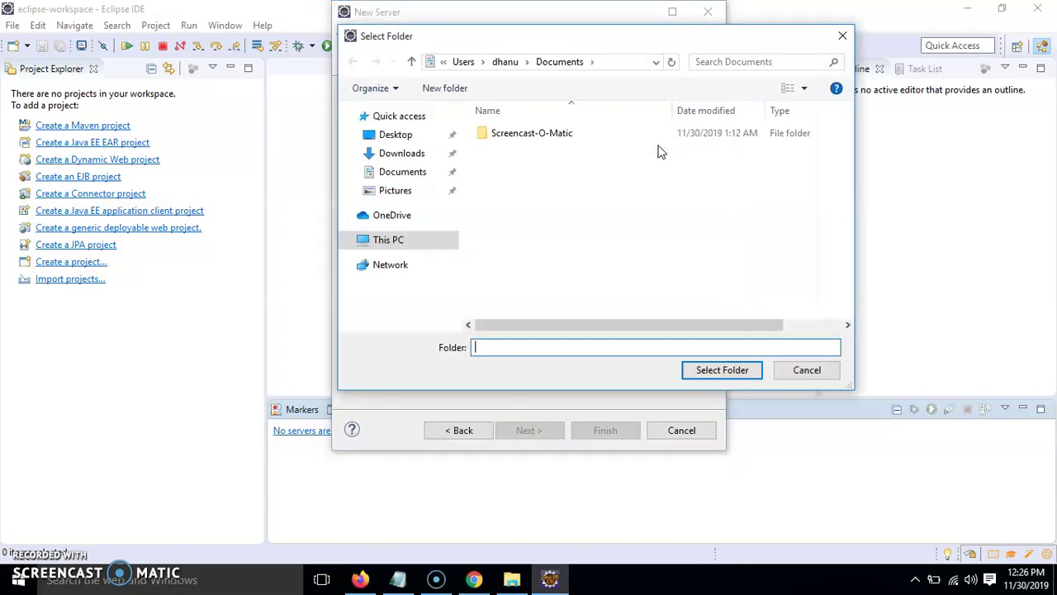
click(403, 238)
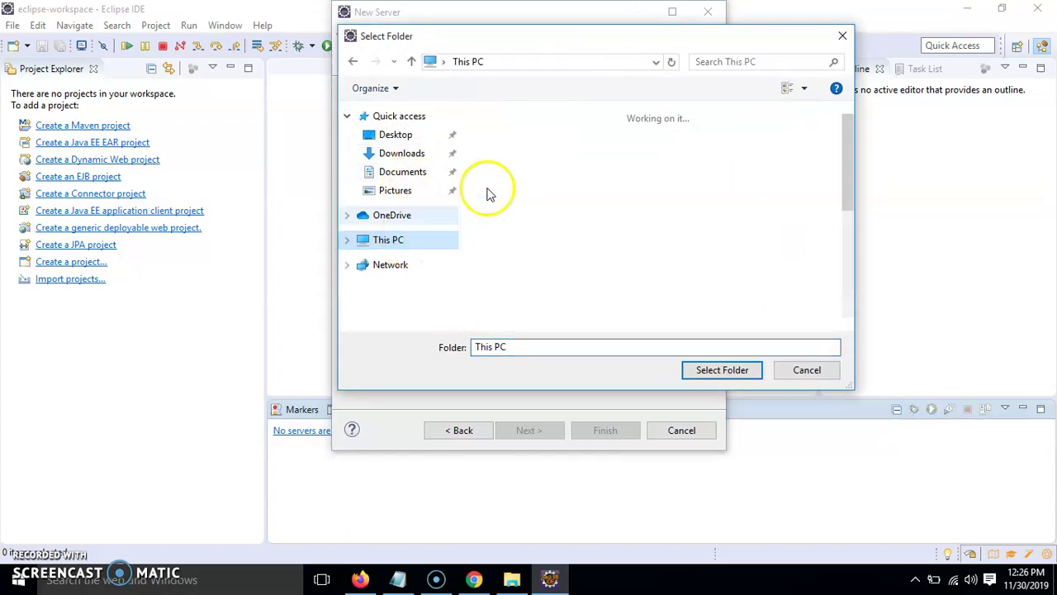
scroll(548, 246, down, 5)
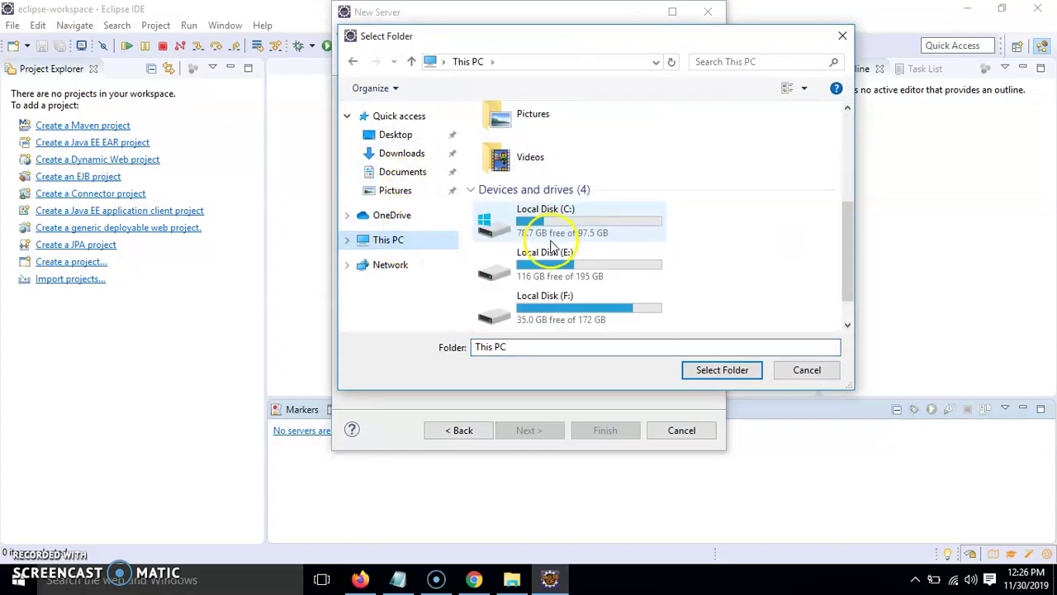
double_click(551, 230)
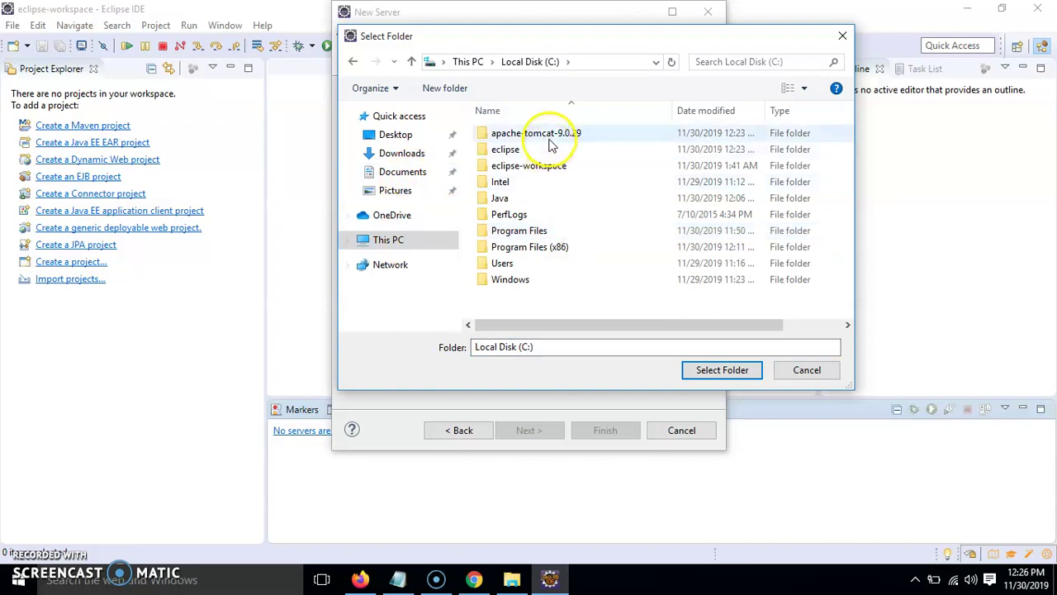
click(543, 136)
click(698, 371)
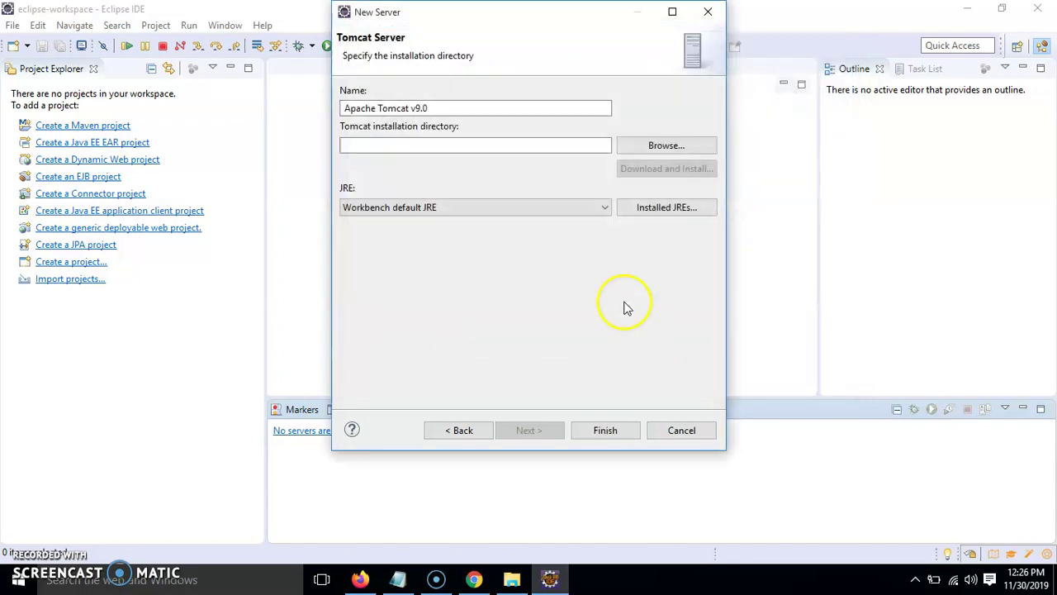
- Select jdk-13.0.1 as the server's JRE and finish creating the server without adding any resources
click(503, 208)
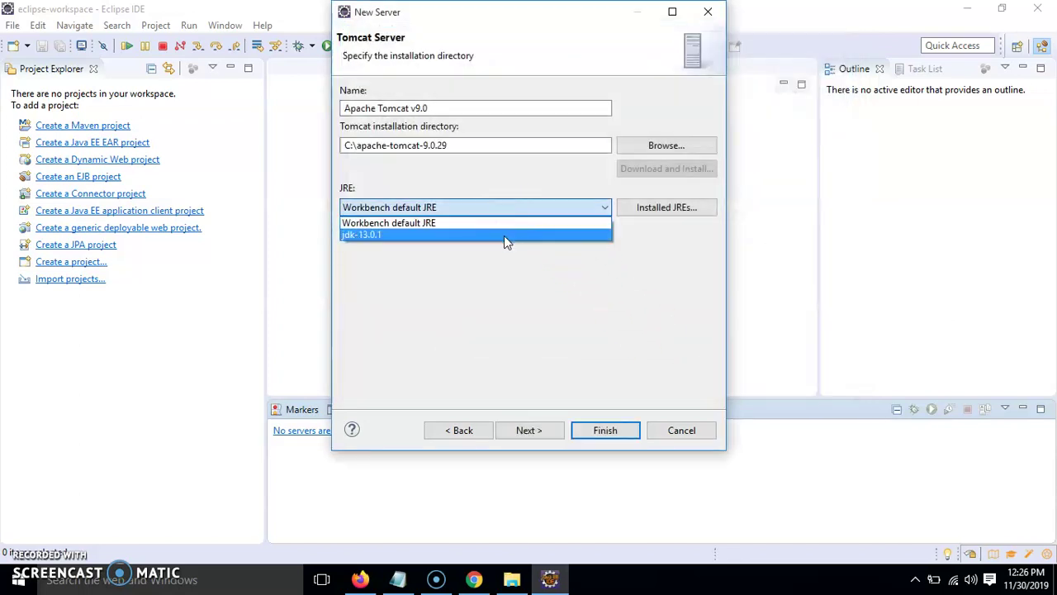
click(504, 236)
click(538, 430)
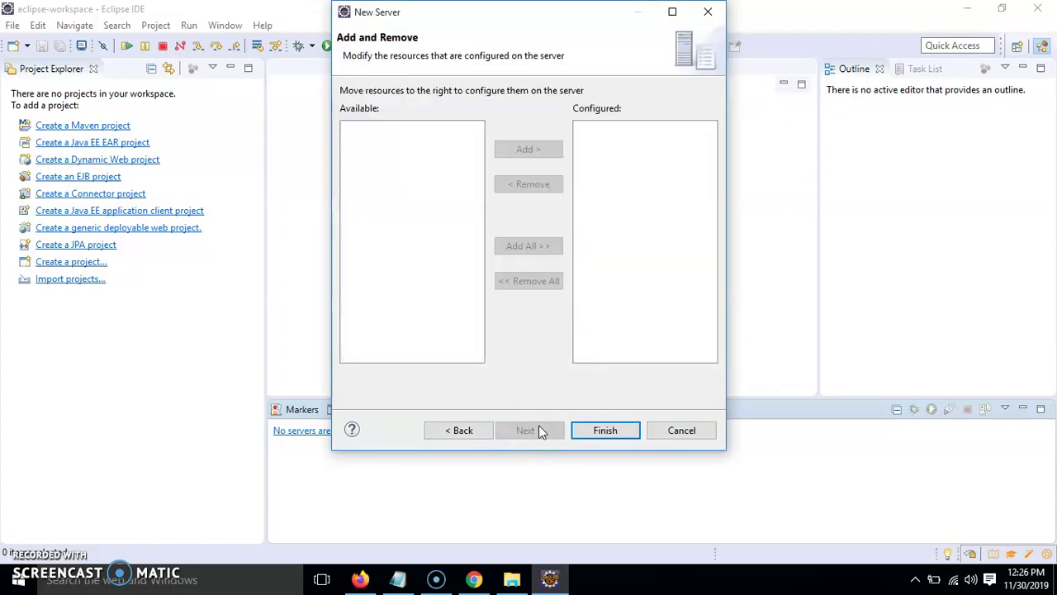
click(612, 434)
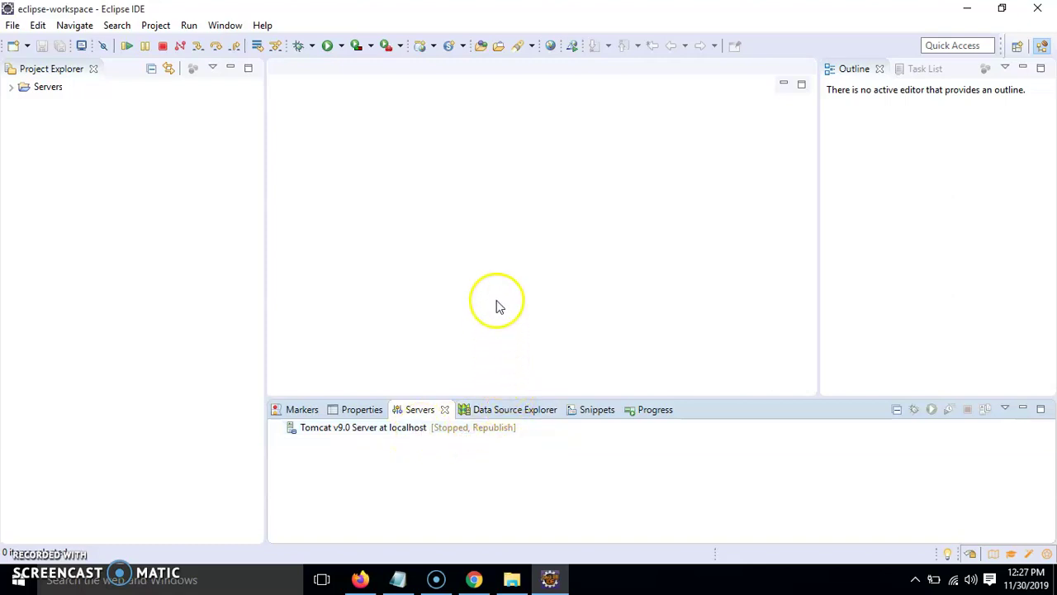
- Switch to the tomcat notes in Notepad and add "Thanks for watching" after six more line breaks
click(475, 578)
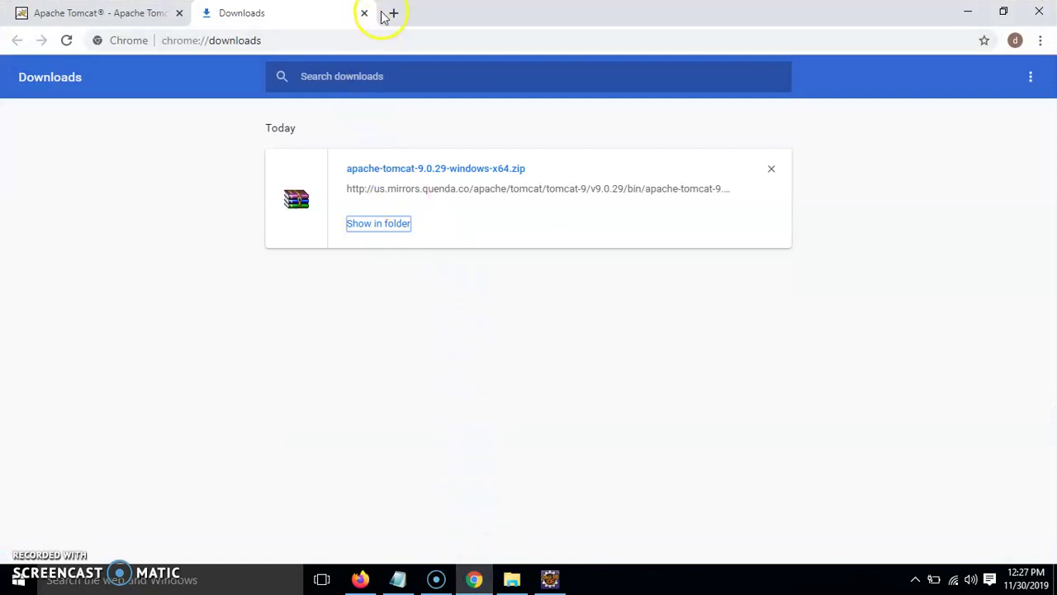
click(966, 11)
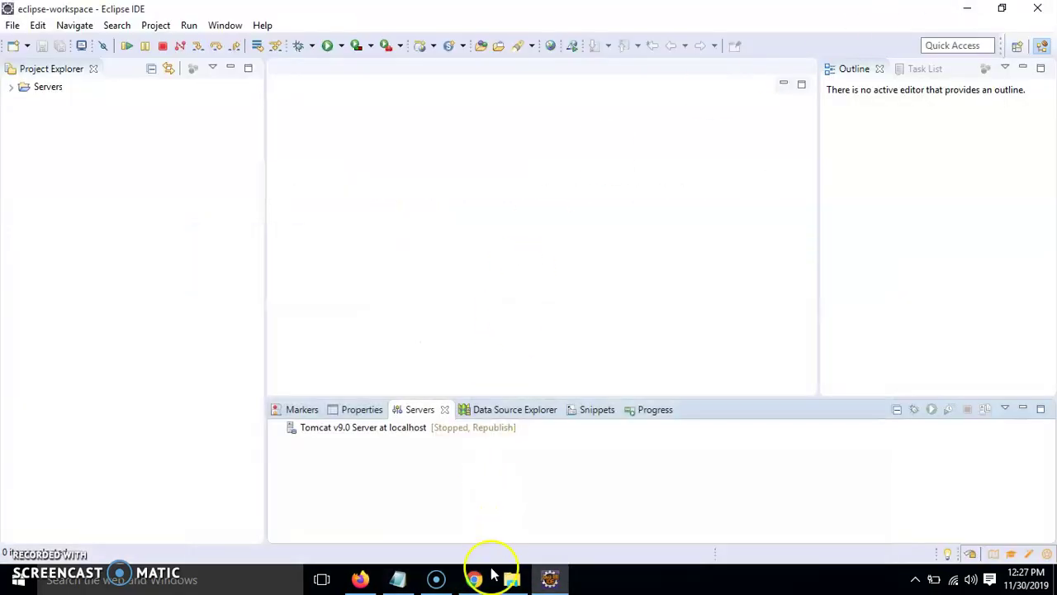
click(398, 578)
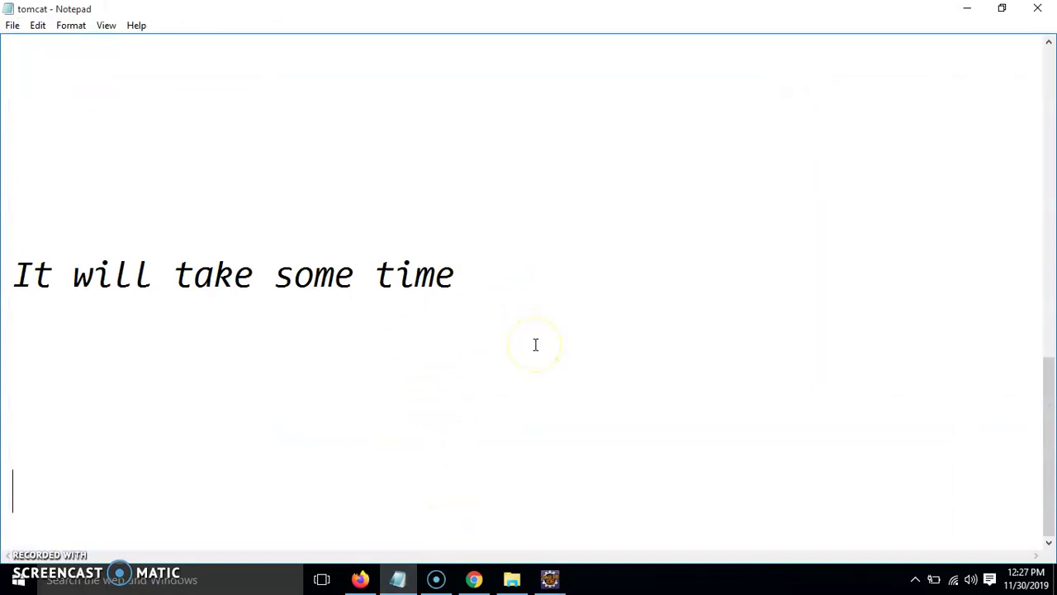
key(Return)
key(Return)
key(Return)
key(Return)
key(Return)
key(Return)
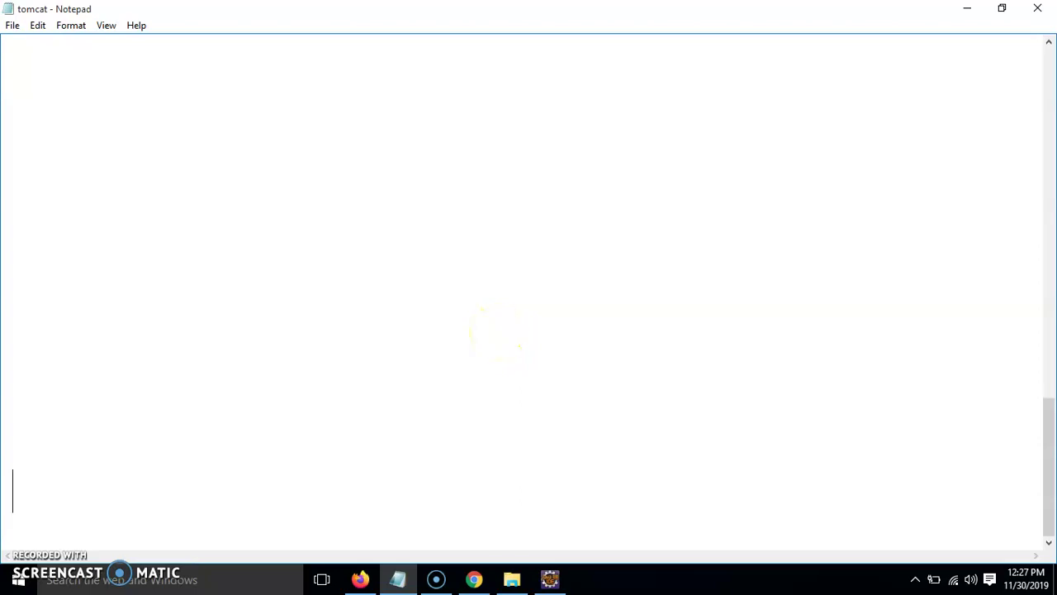
text(Th)
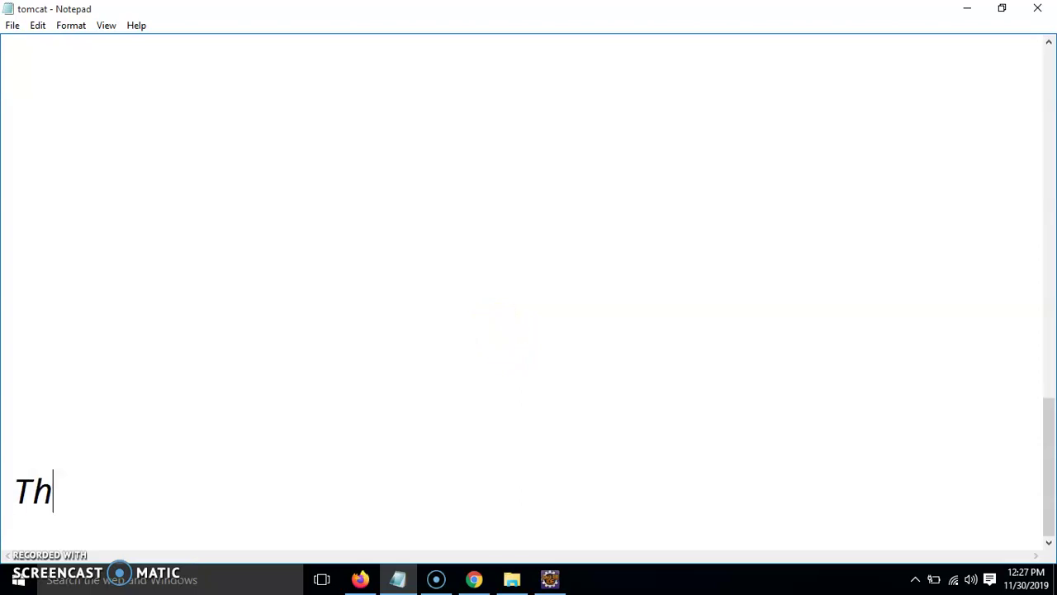
text(anks a)
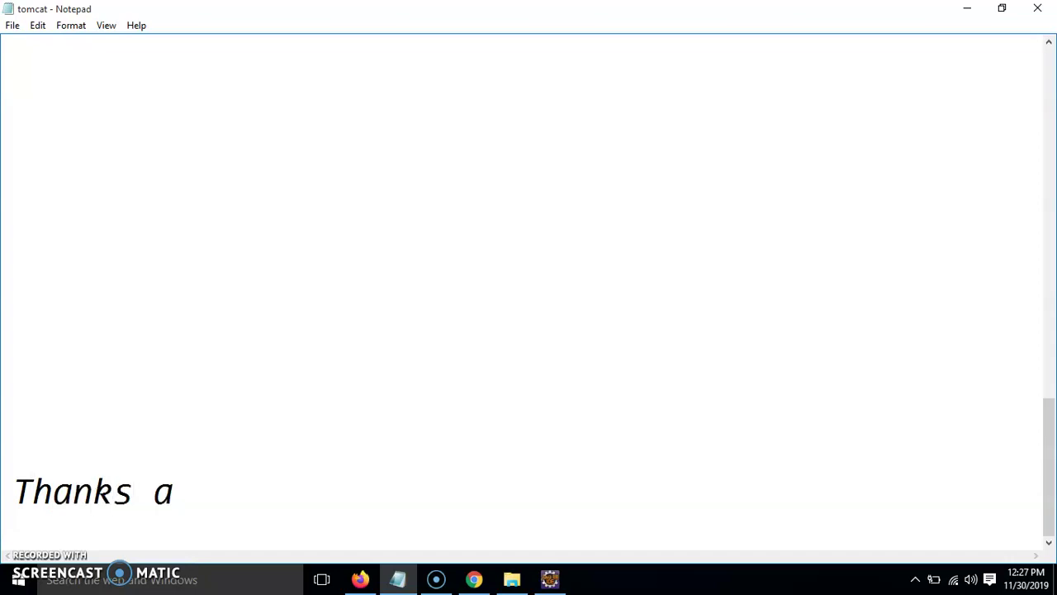
key(BackSpace)
text(for wat)
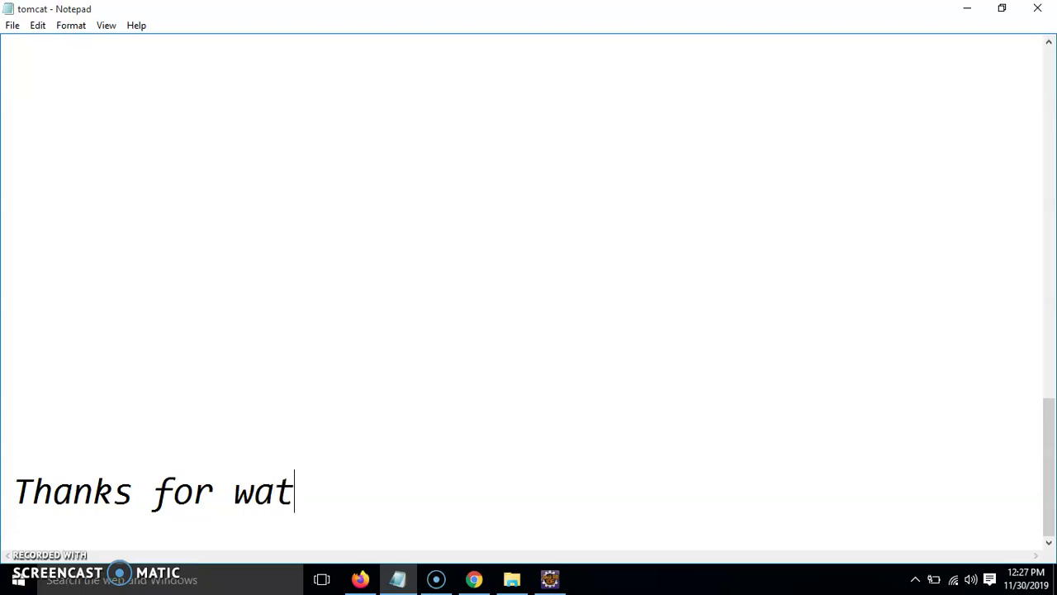
text(ching)
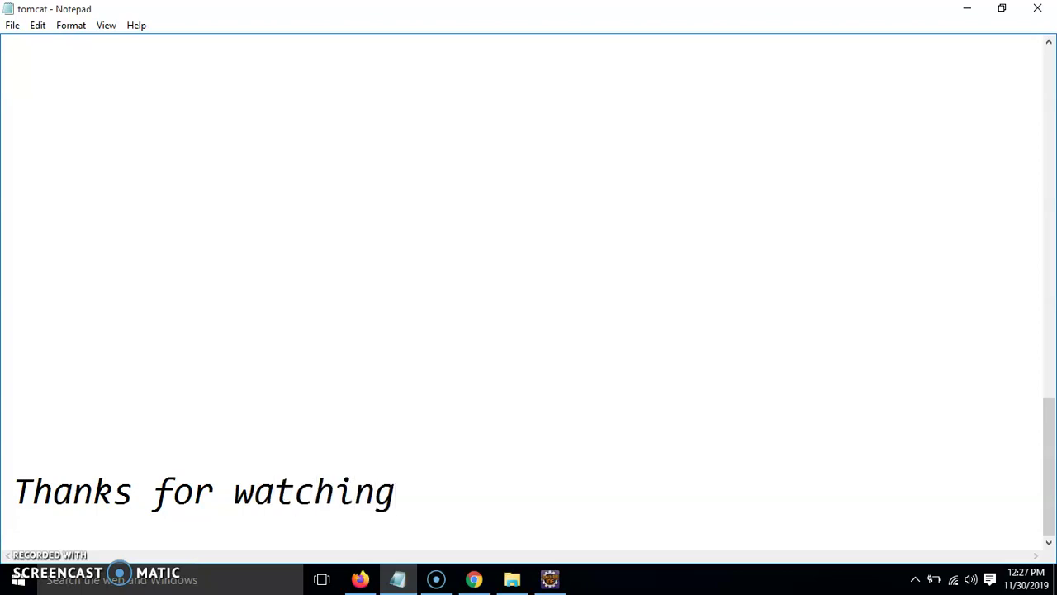
- Add five line breaks after "Thanks for watching" and indent that line from its start
key(Return)
key(Return)
key(Return)
key(Return)
key(Return)
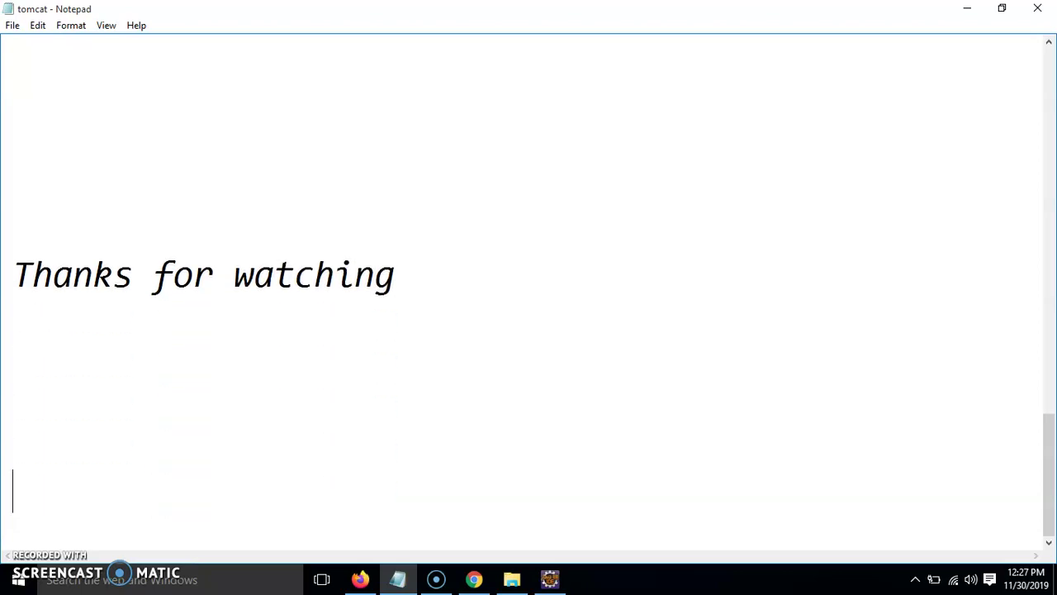
click(14, 272)
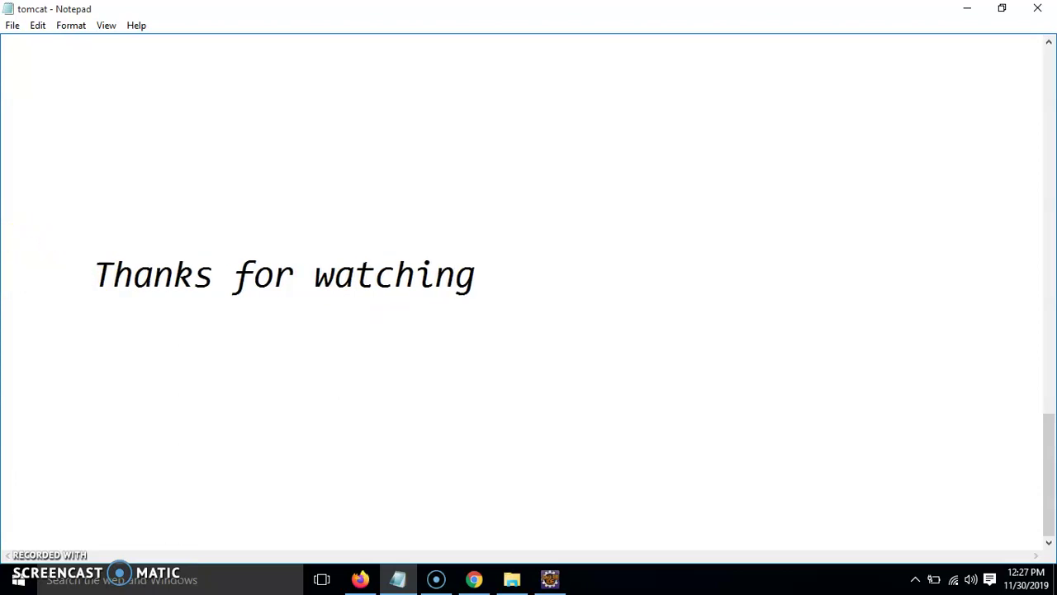